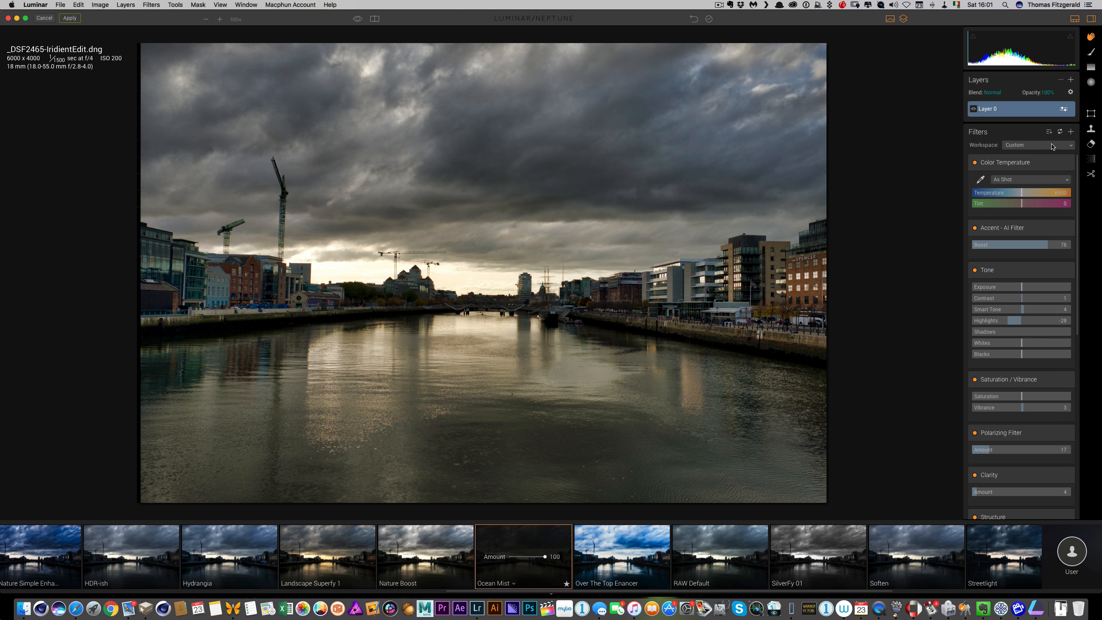
Reset all filter adjustments on the layer and set the Accent AI Filter boost to 56.
click(1059, 133)
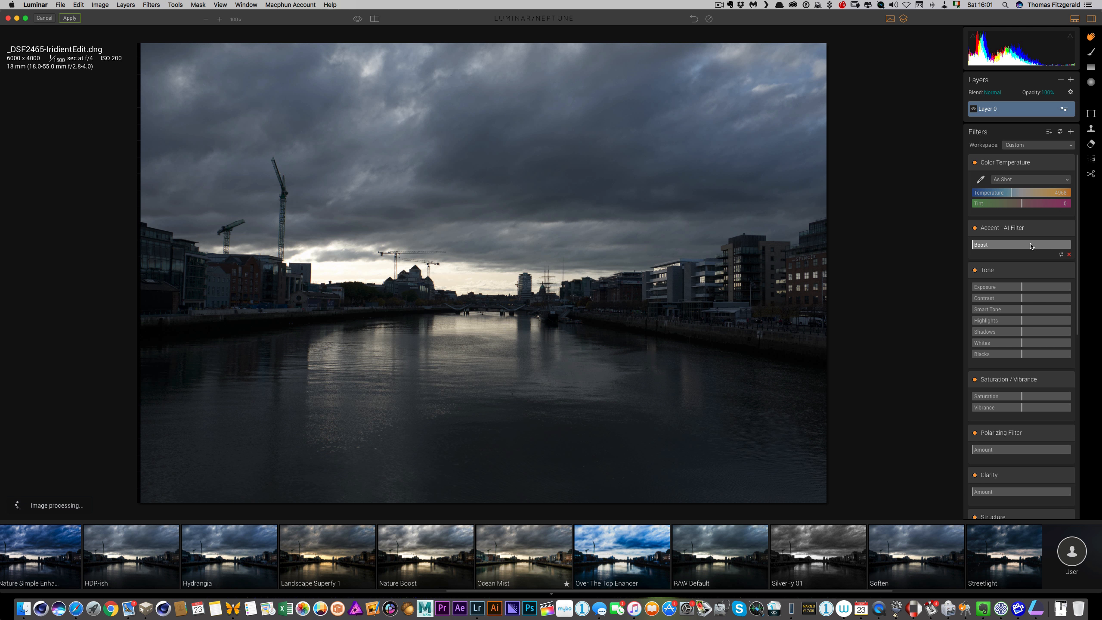
scroll(978, 245, down, 1)
drag(977, 245, 1028, 249)
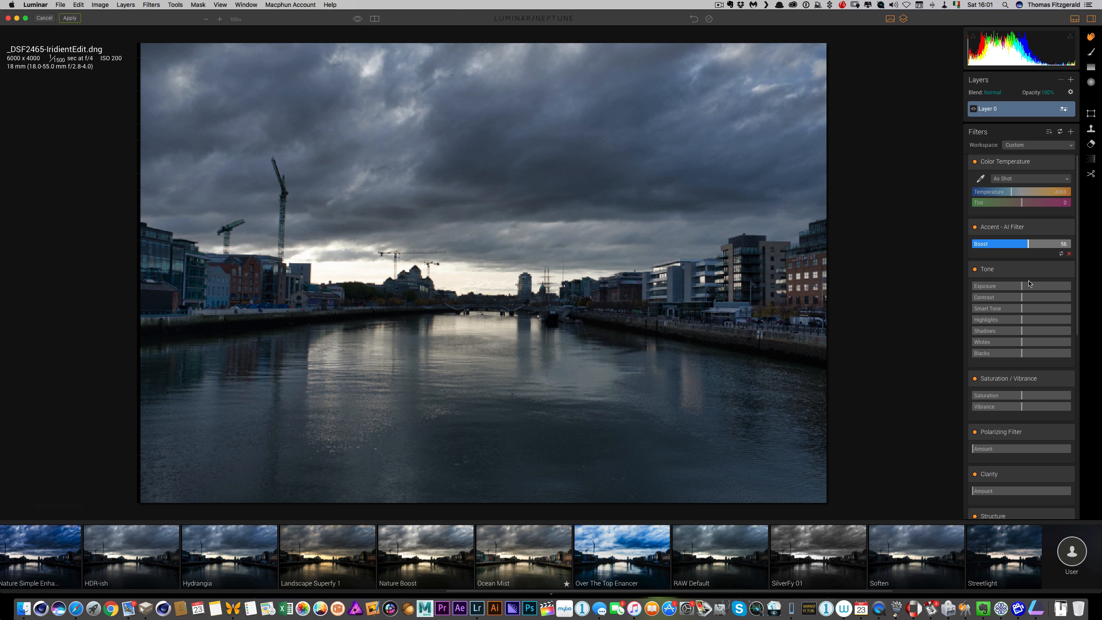
Set the Tone contrast to 7 and highlights to -61, briefly showing the highlight clipping overlay as a guide.
drag(1023, 298, 998, 320)
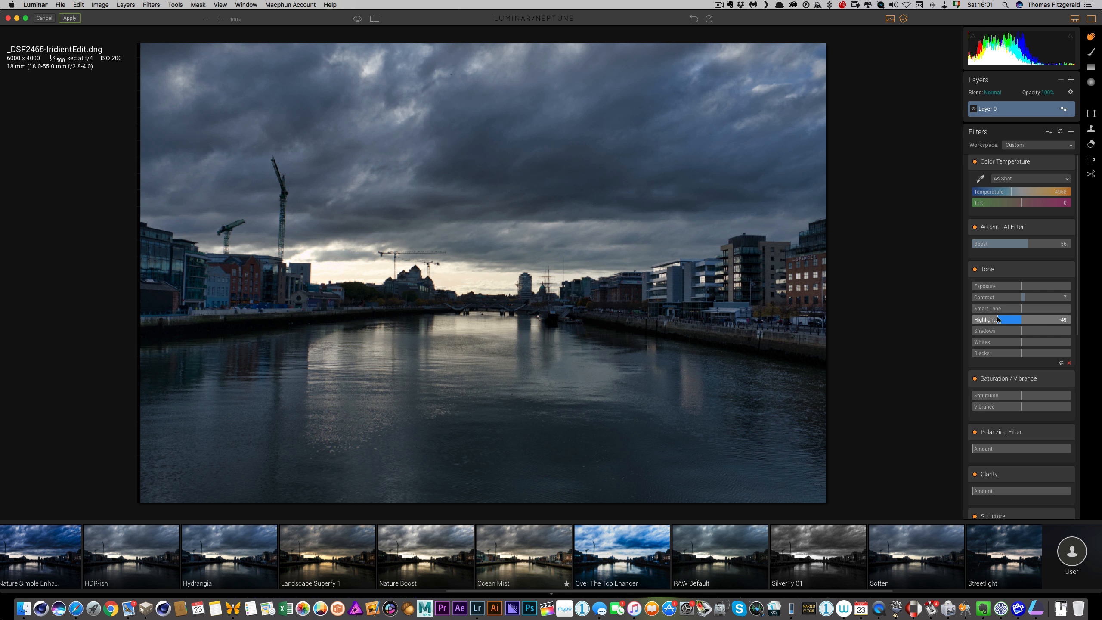
click(1069, 36)
drag(997, 321, 991, 321)
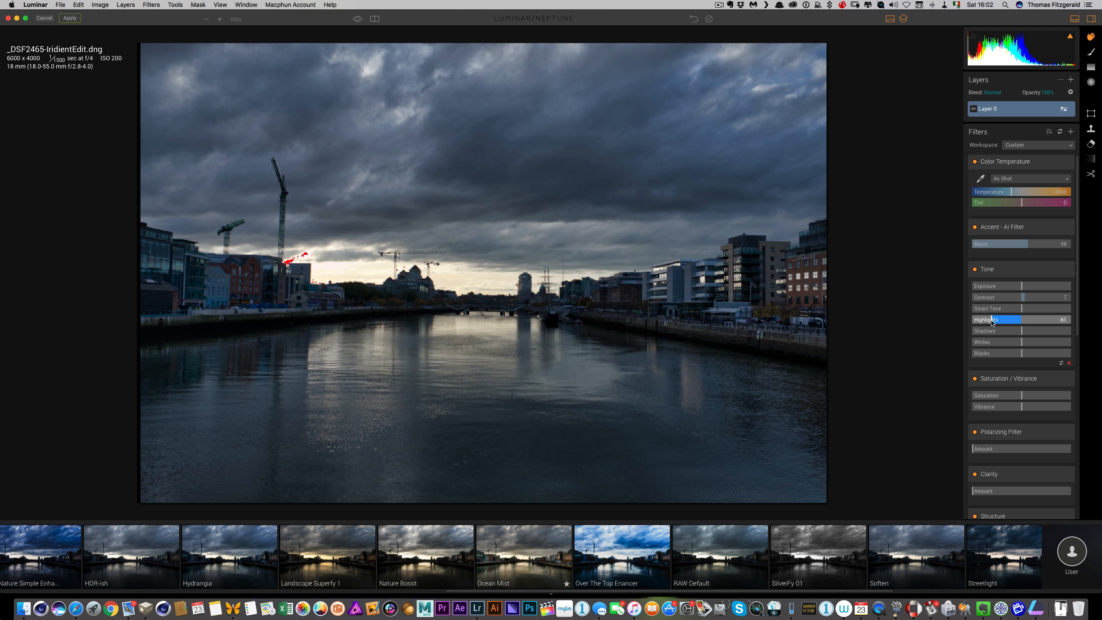
click(1070, 36)
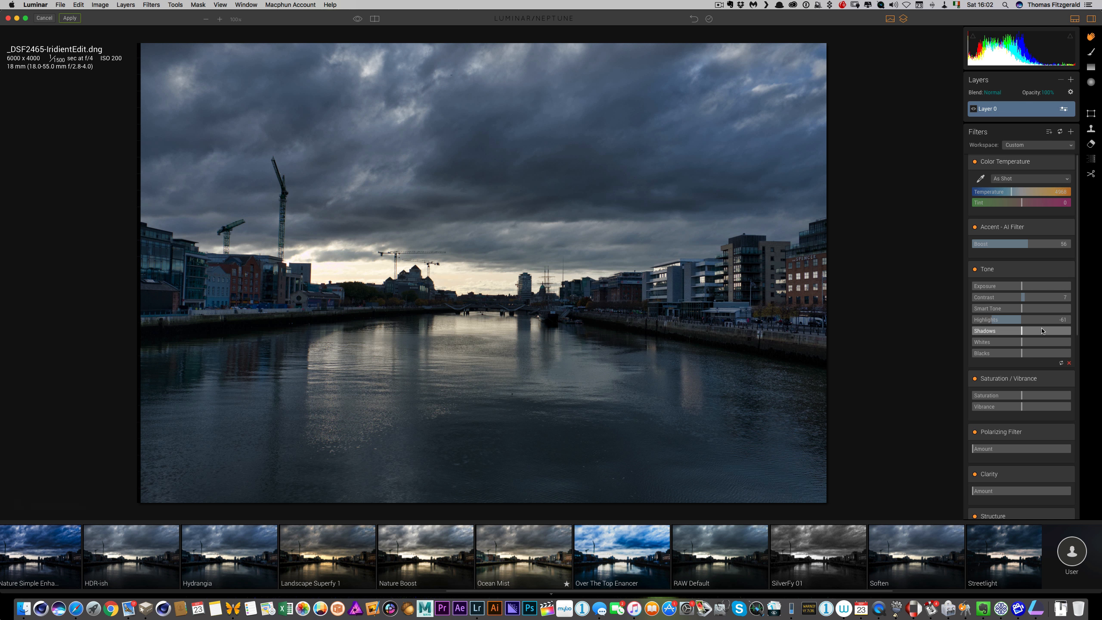
Set Vibrance to 16 and fine-tune the Tone settings and a filter amount further down the list.
drag(1023, 407, 1030, 409)
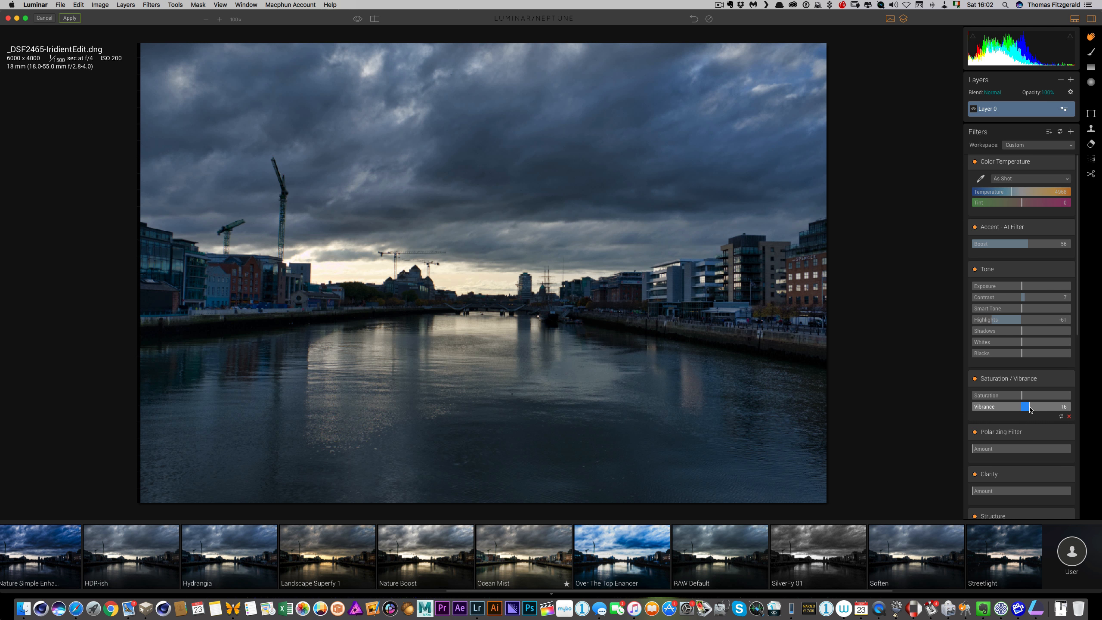
drag(1022, 355, 978, 339)
click(1027, 322)
scroll(1017, 346, down, 5)
drag(974, 377, 983, 378)
scroll(988, 387, down, 8)
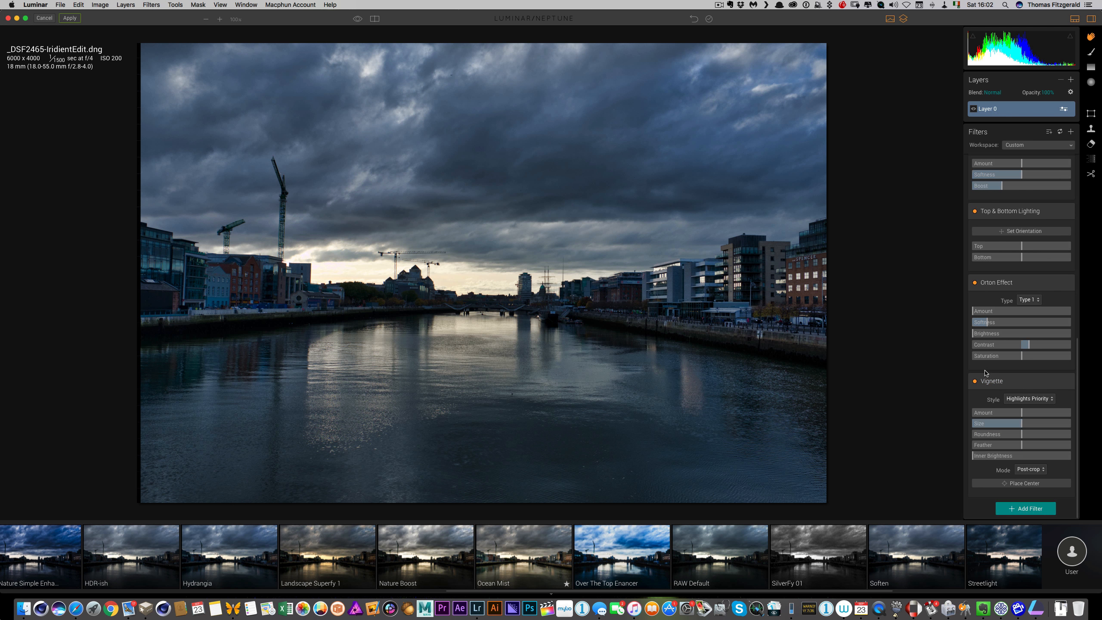
Add a Sharpening filter to the layer and set its amount to about 13.
click(1023, 507)
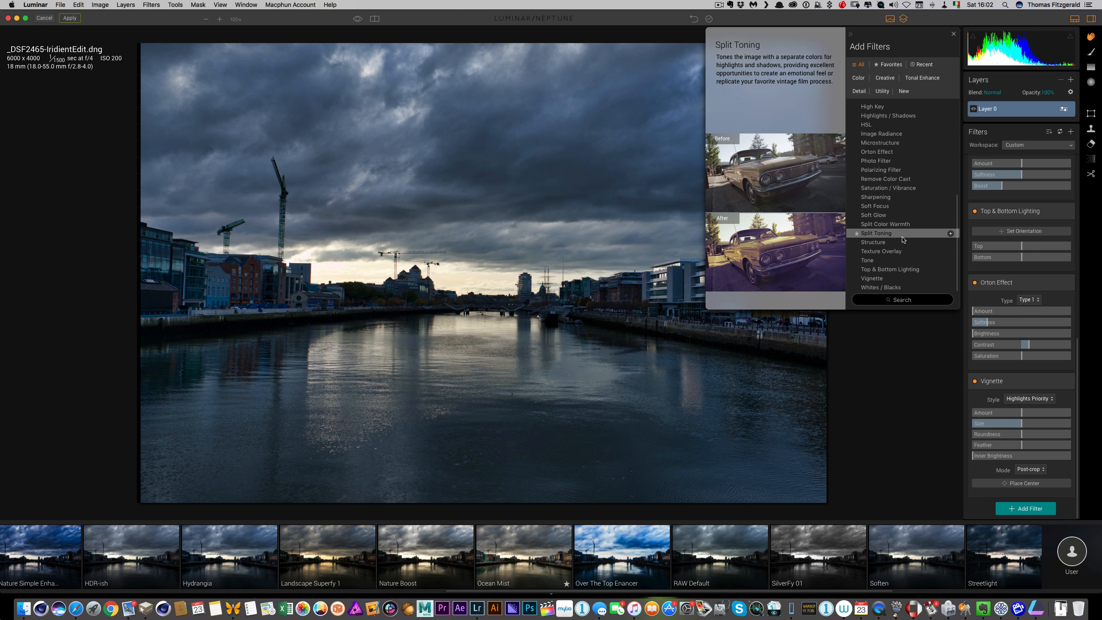
click(885, 198)
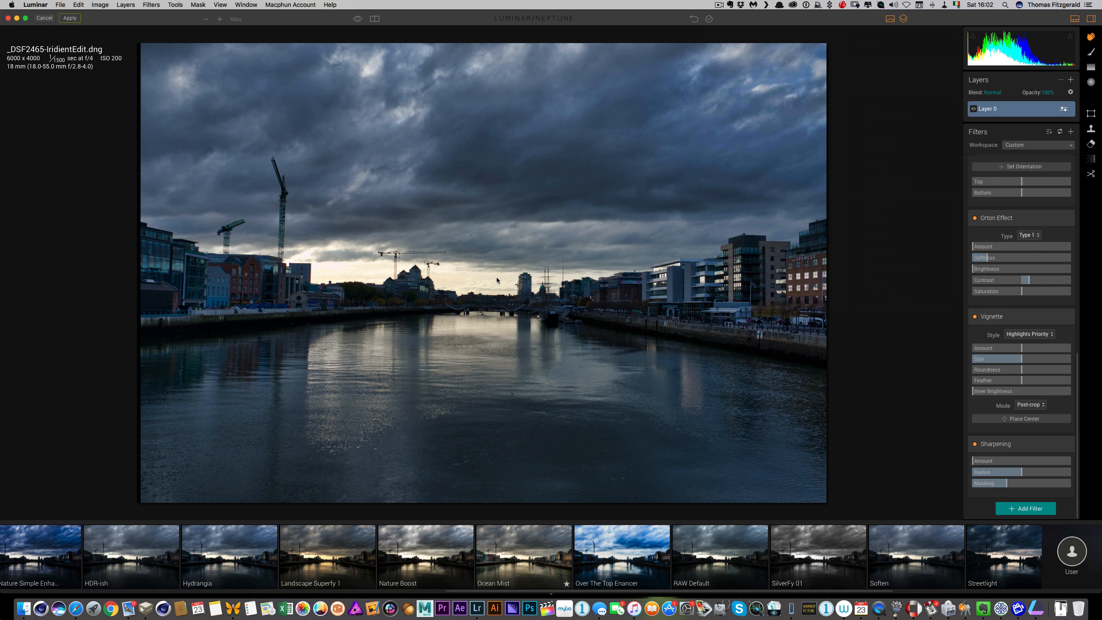
click(984, 461)
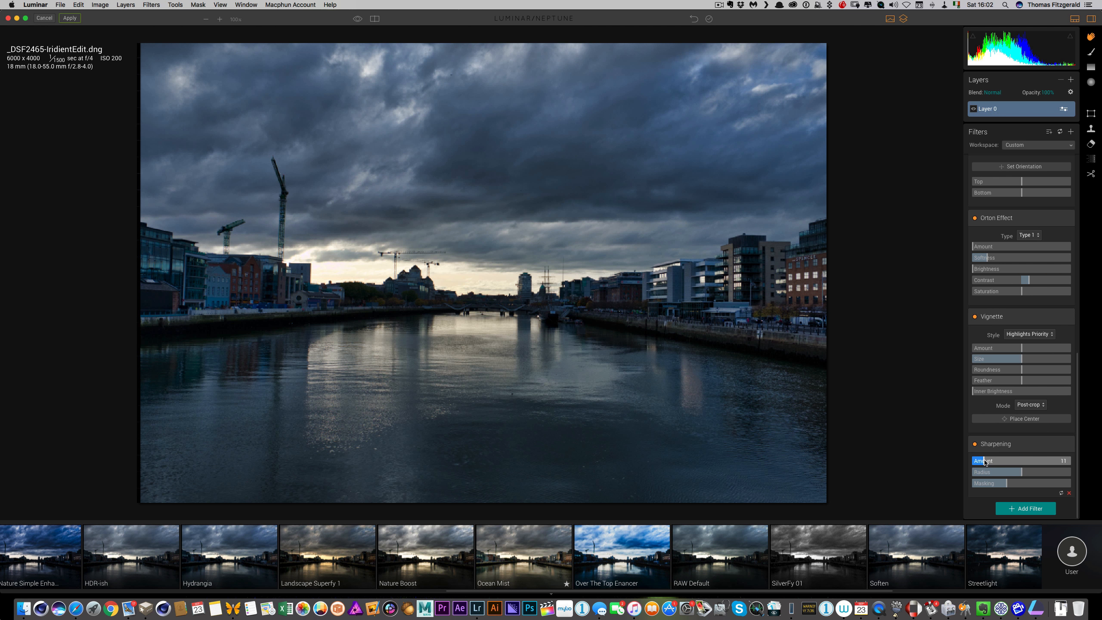
Examine the sharpened detail in the cranes, skyline, ship and clouds at close range.
click(541, 301)
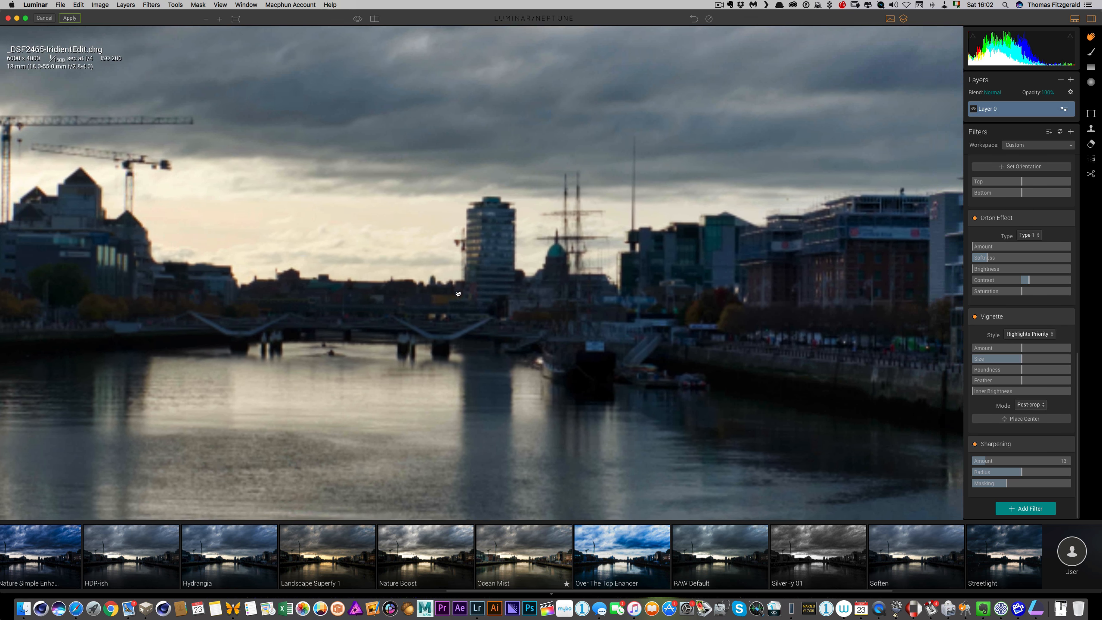
drag(458, 294, 519, 297)
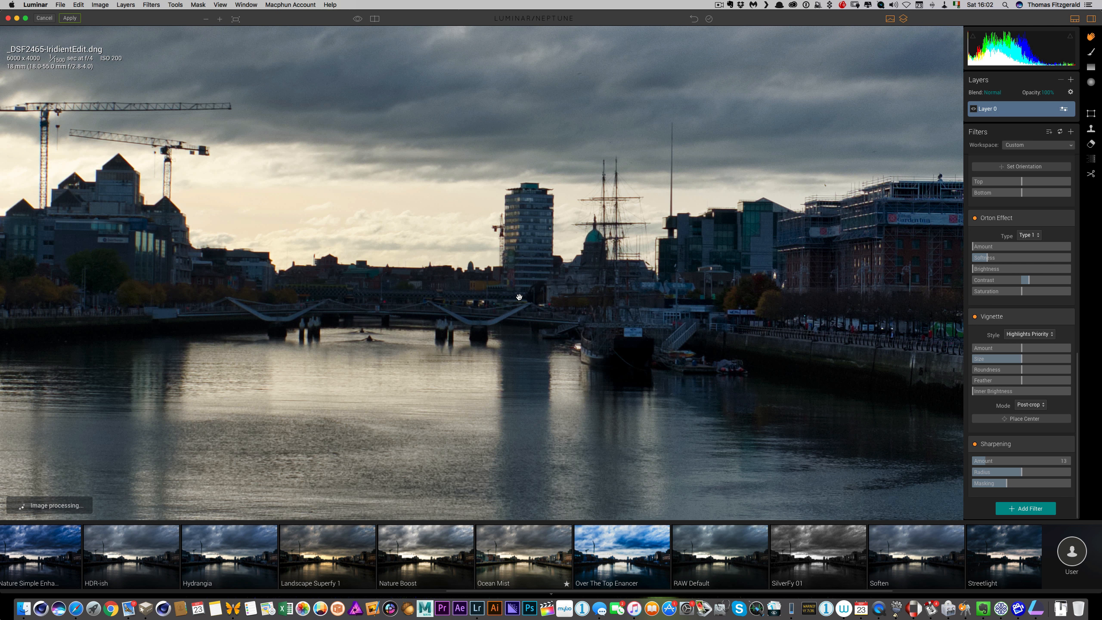
drag(518, 297, 680, 307)
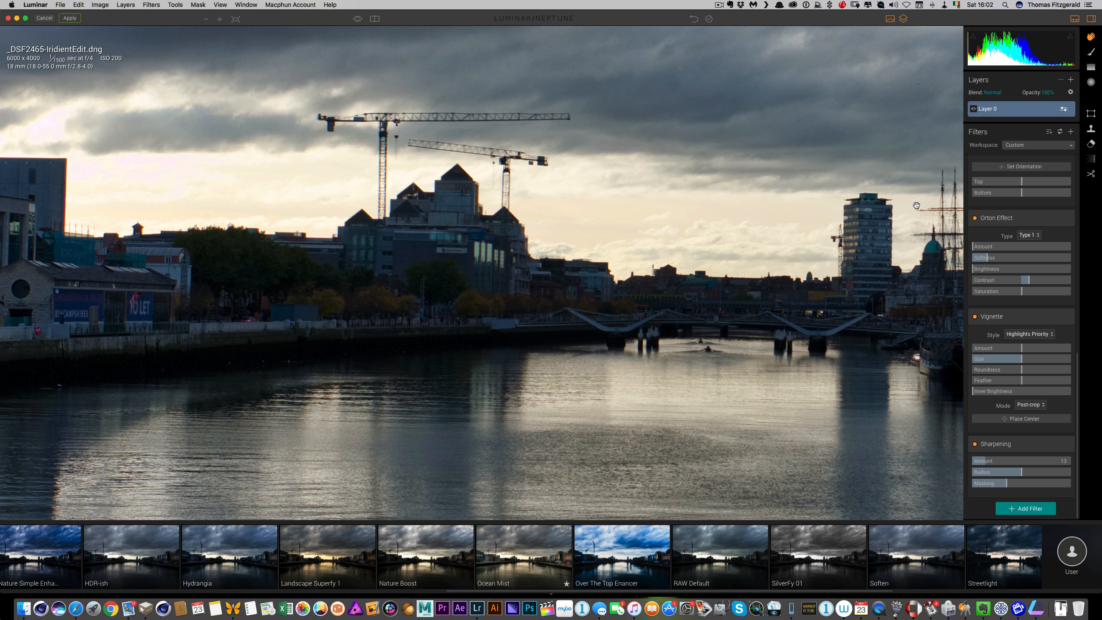
drag(917, 205, 699, 291)
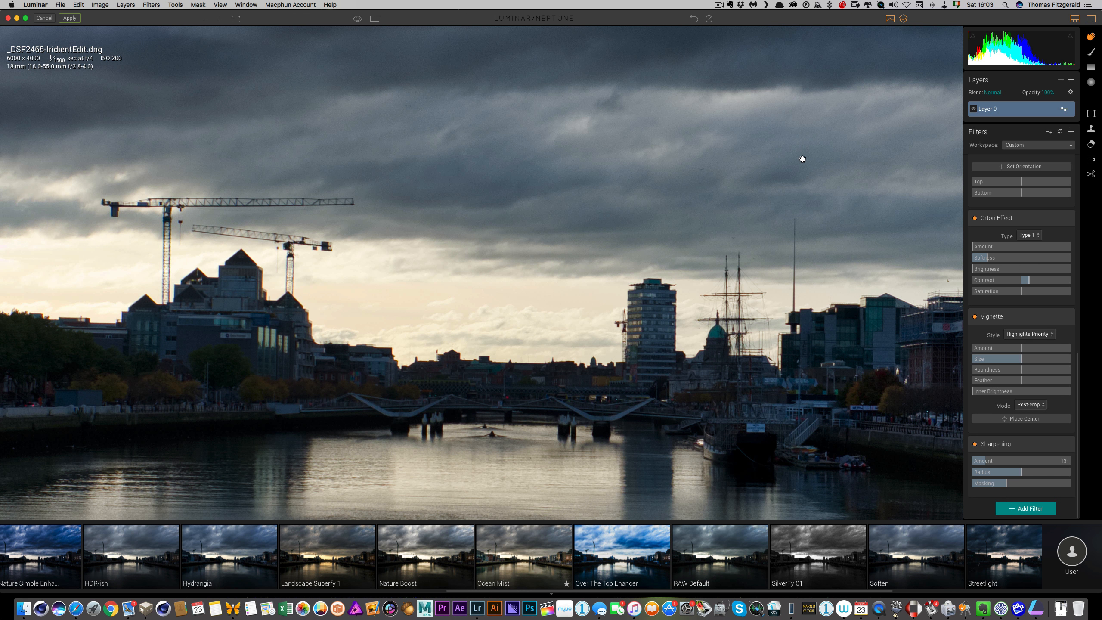
drag(802, 159, 764, 181)
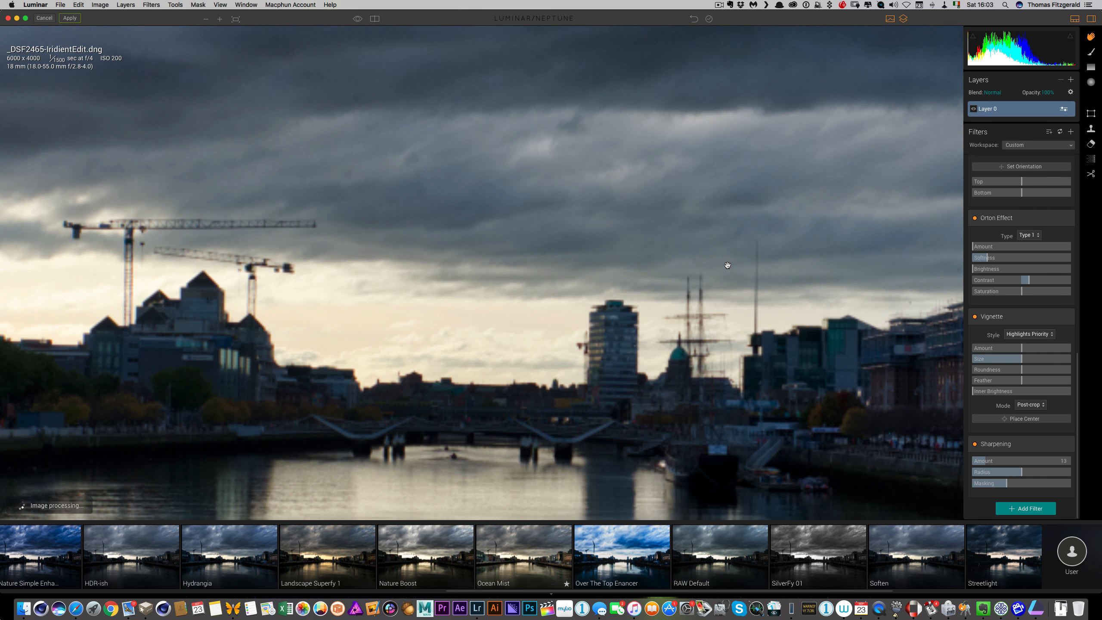
drag(712, 282, 693, 251)
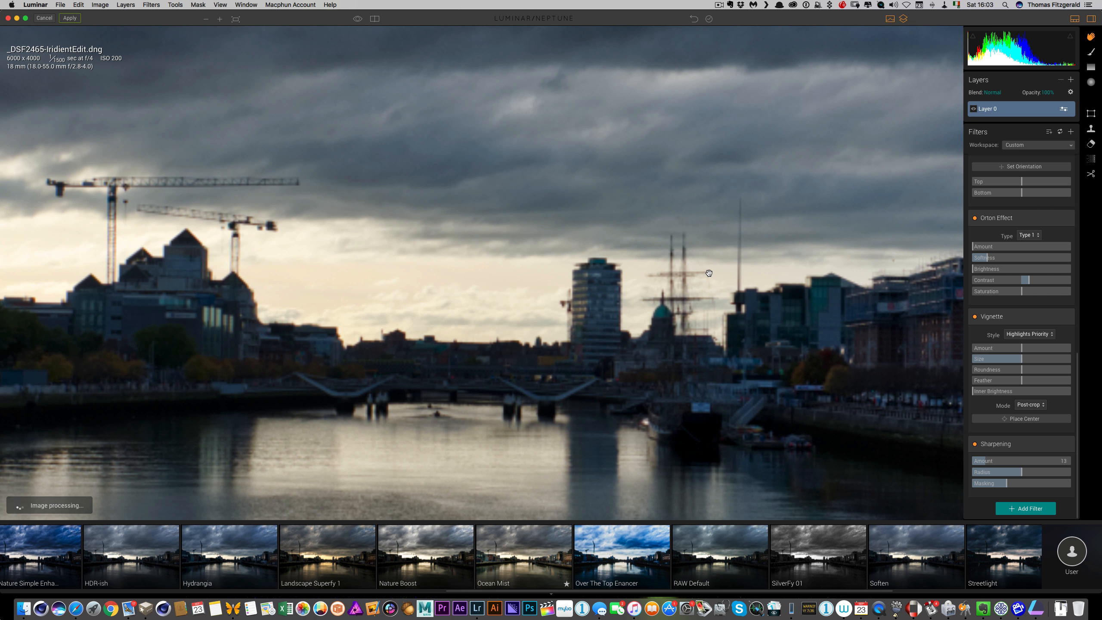
drag(719, 270, 733, 270)
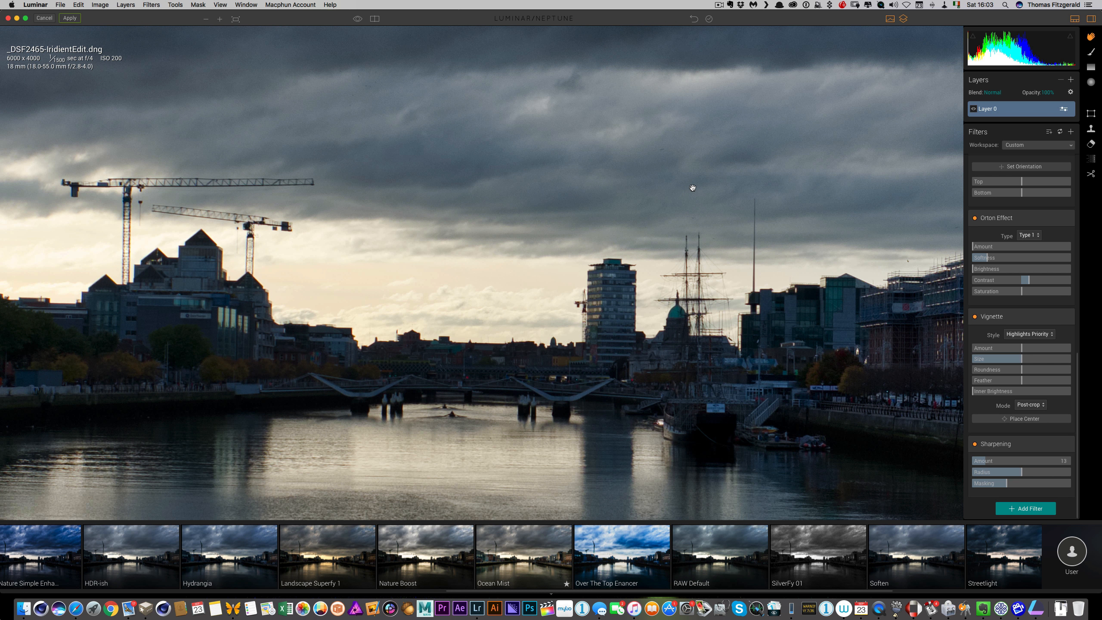
Increase the Sharpening amount to 29, check the detail up close and return to viewing the whole photo.
drag(998, 461, 1006, 462)
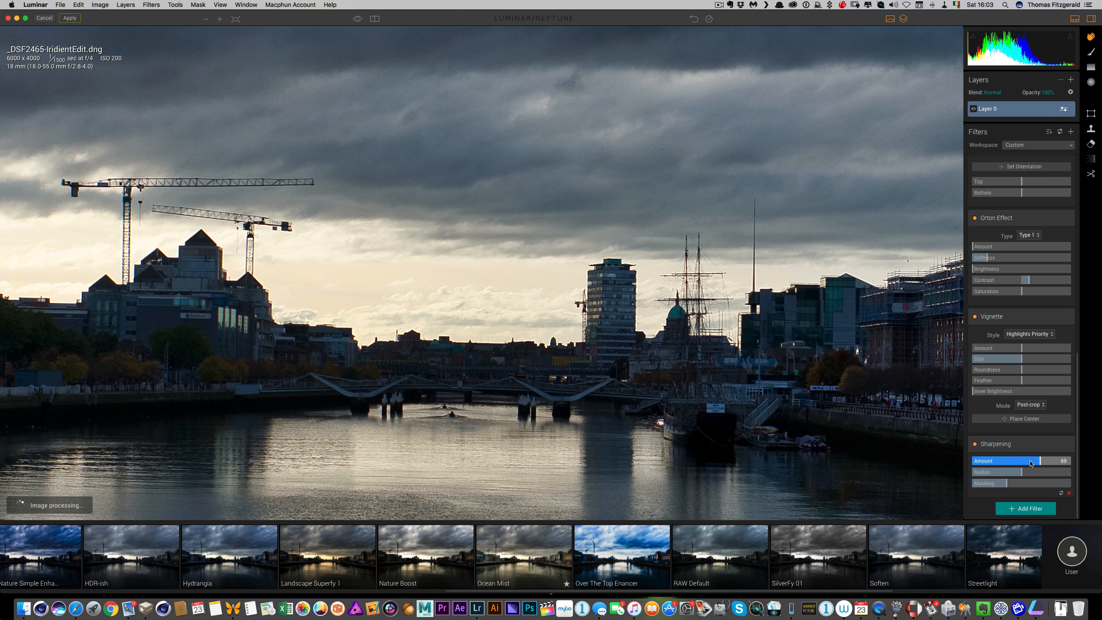
drag(1031, 463, 1001, 463)
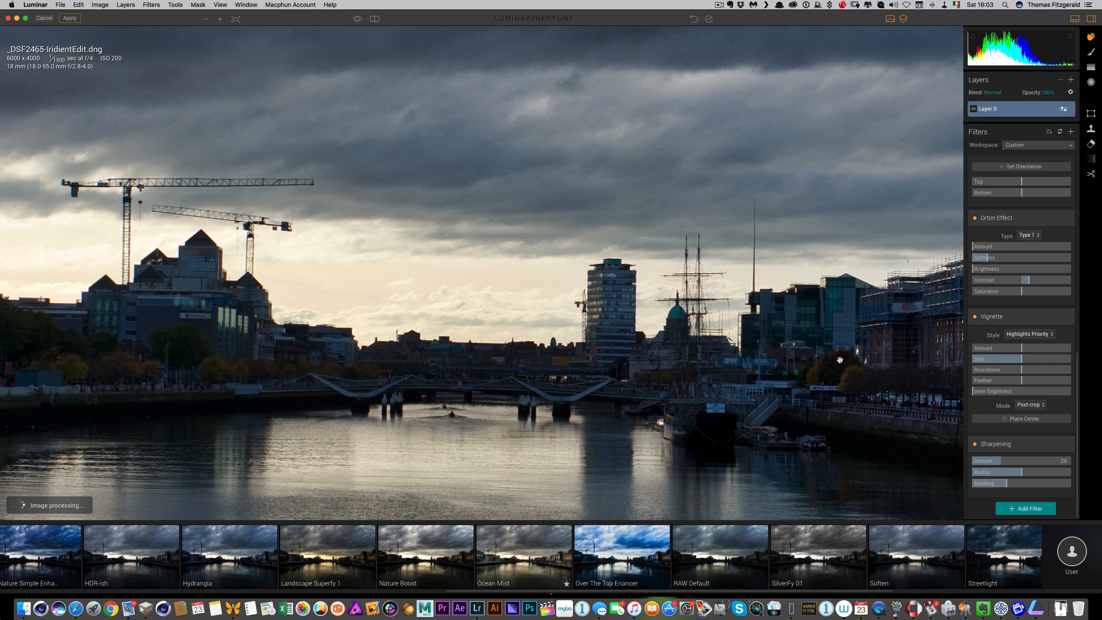
drag(839, 359, 743, 327)
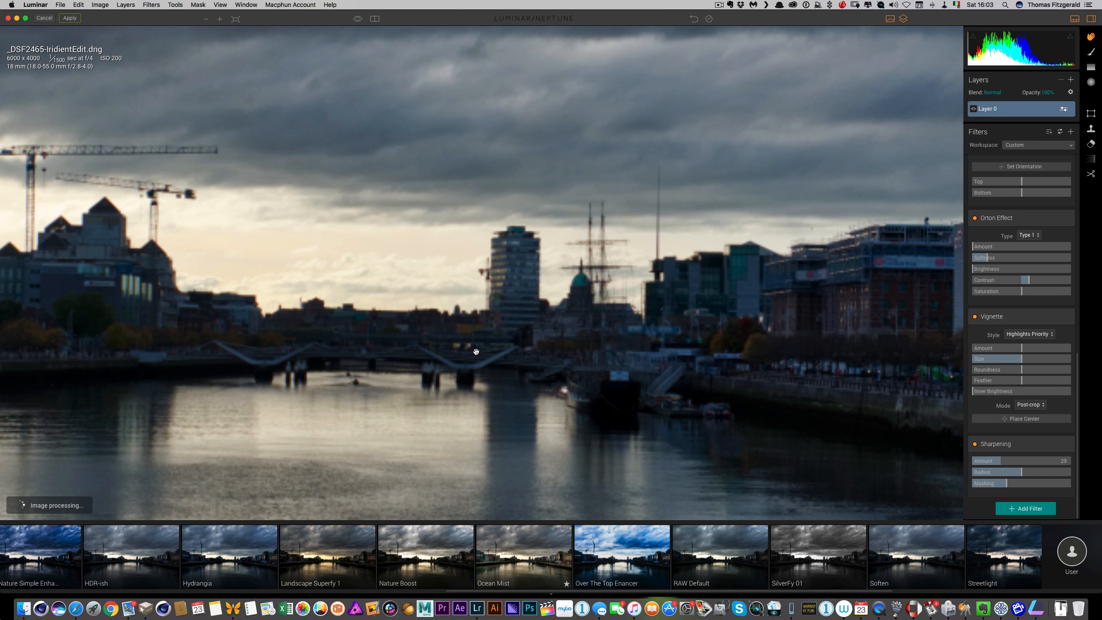
drag(364, 343, 551, 329)
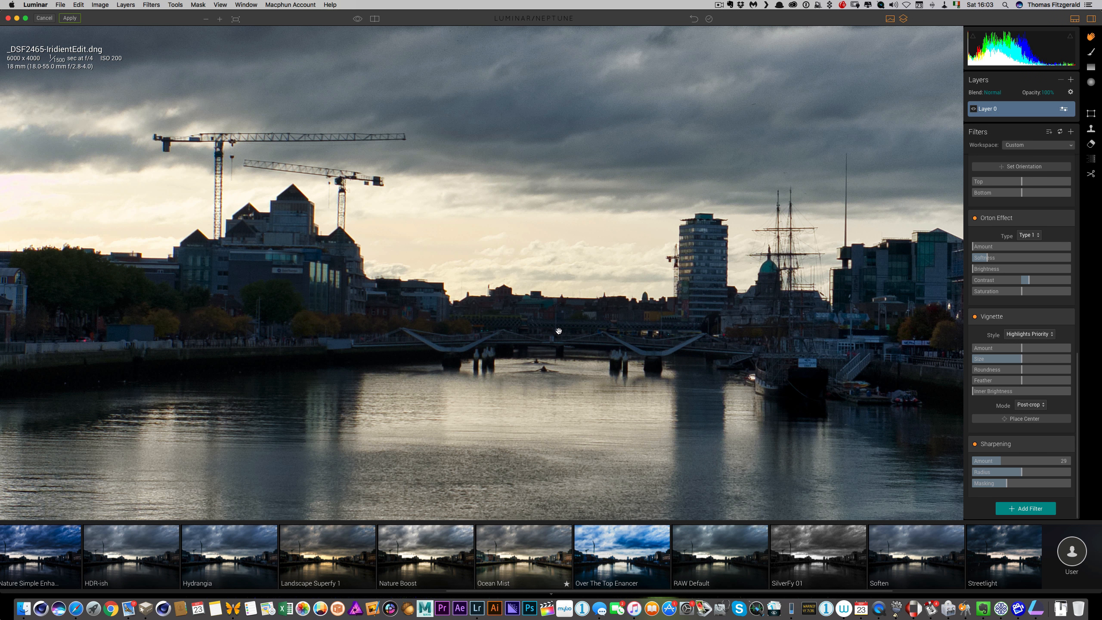
click(610, 343)
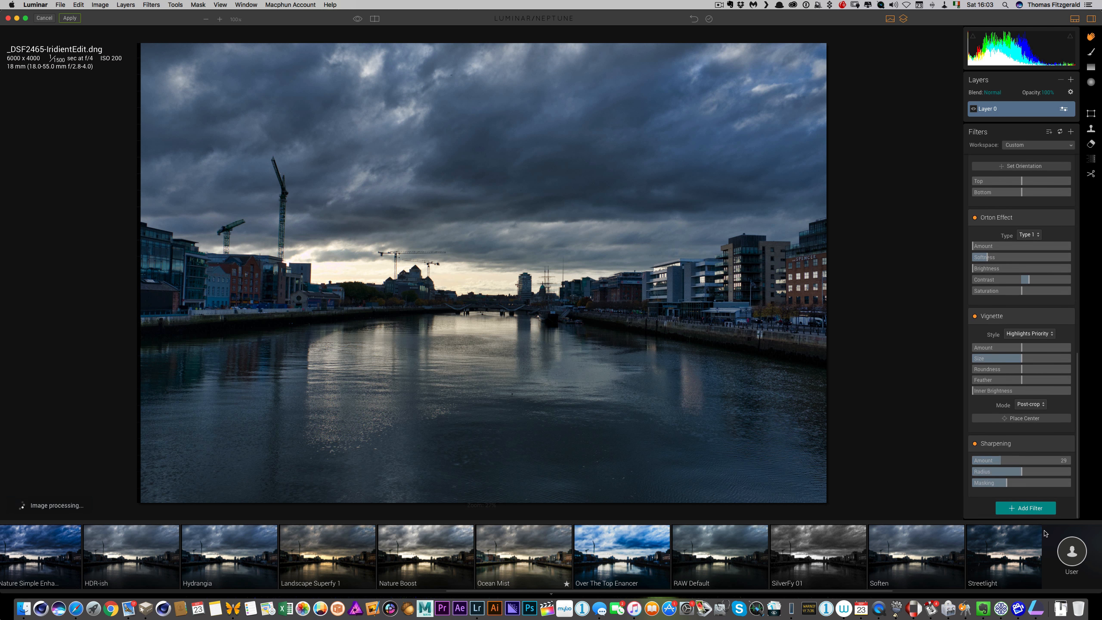
Add a Details Enhancer filter with small details 12, medium details 27, large details -15 and highlights protection 18.
click(1025, 508)
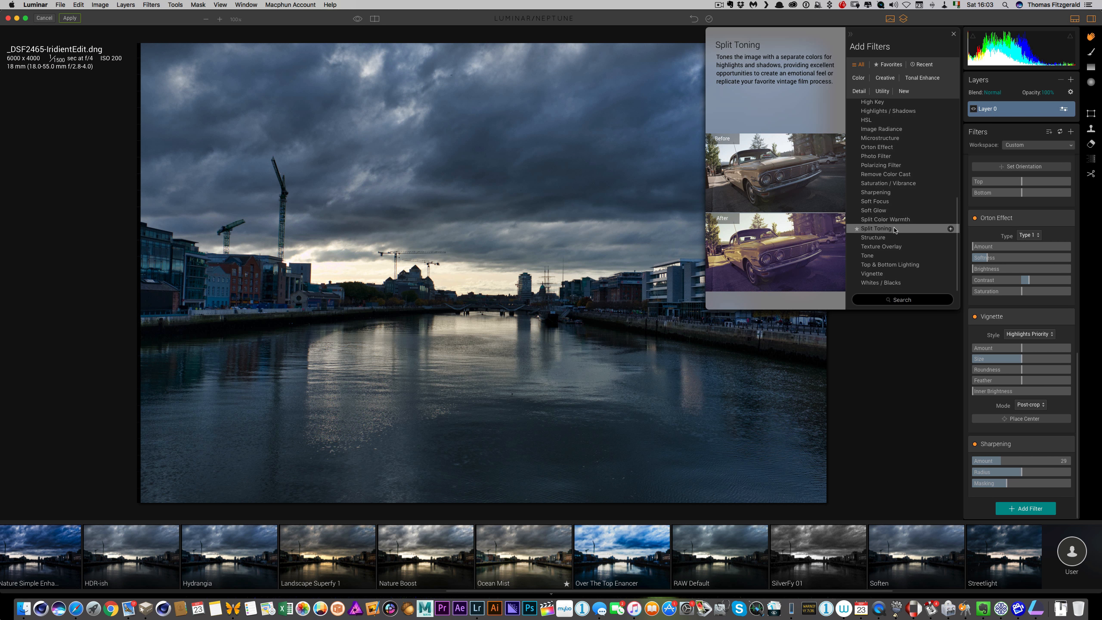
scroll(886, 207, up, 2)
scroll(886, 207, up, 6)
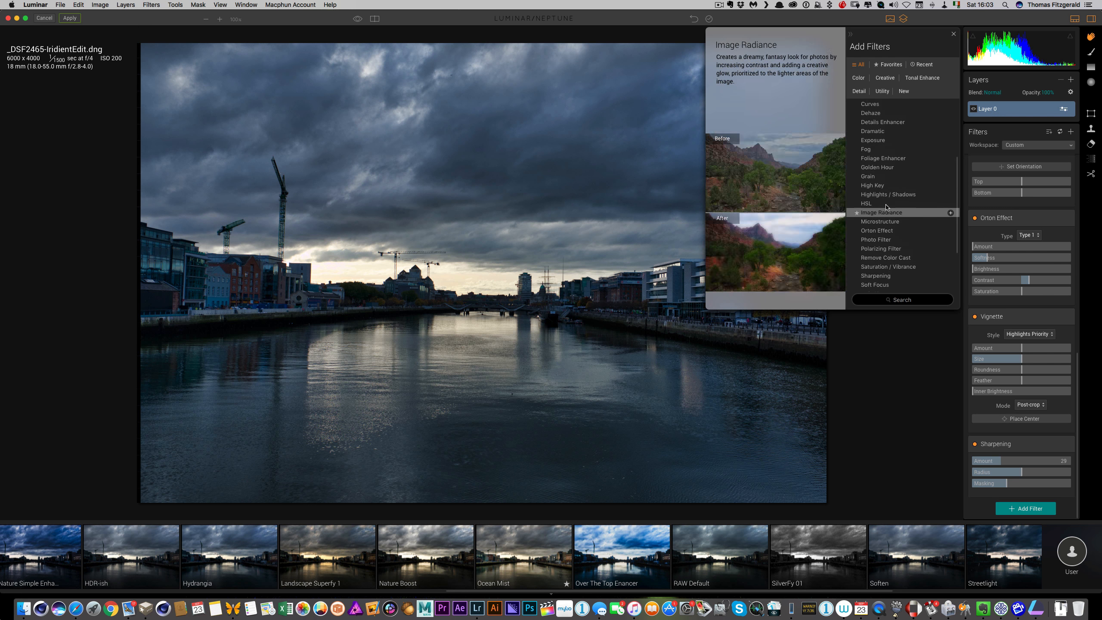
click(883, 170)
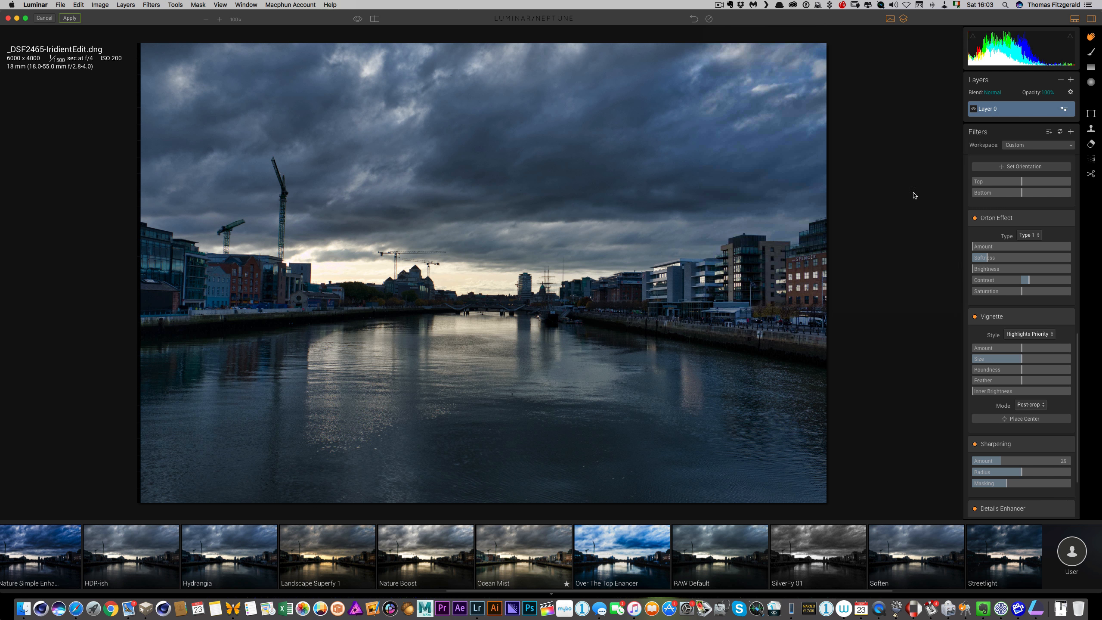
drag(1018, 443, 1031, 462)
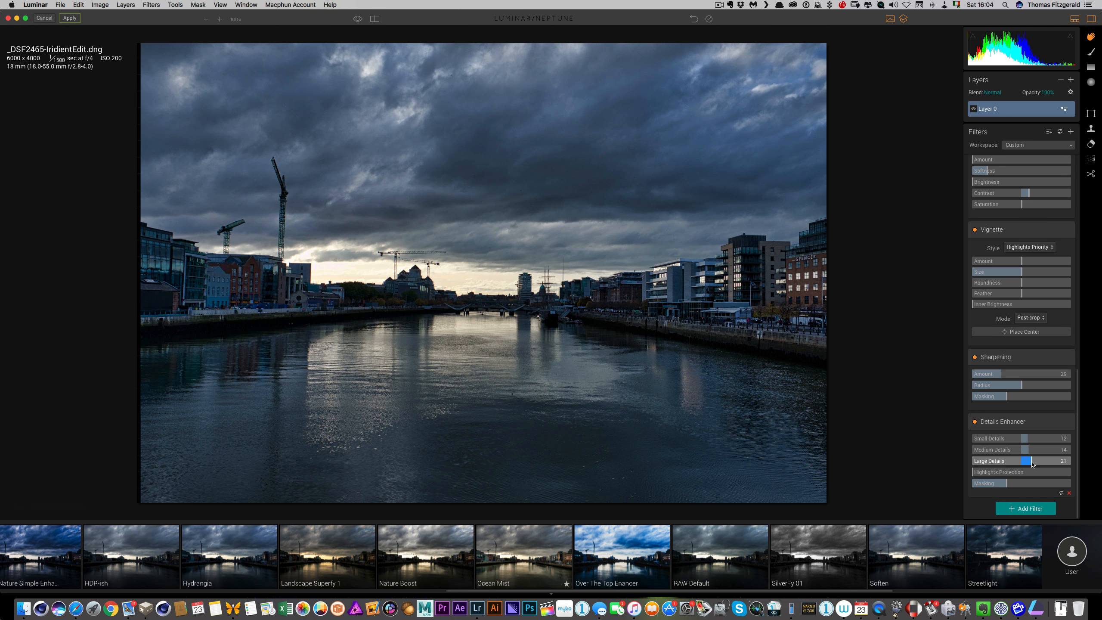
drag(981, 472, 1015, 464)
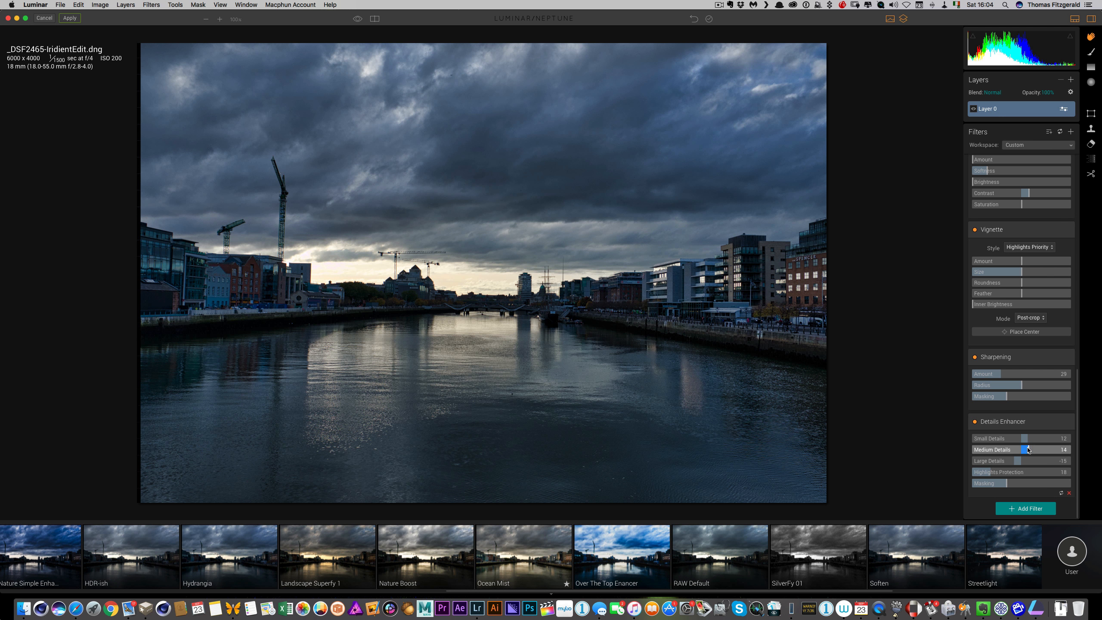
drag(1037, 451, 1034, 452)
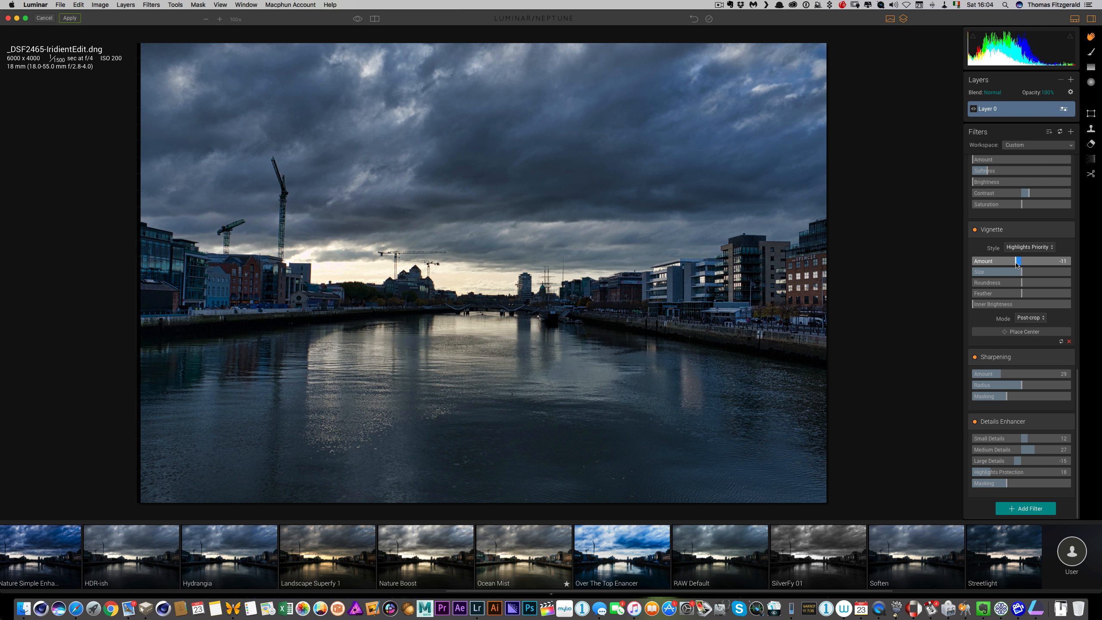
Set the Vignette amount to -18 and the Orton Effect amount to 6.
drag(1016, 262, 1012, 261)
scroll(1032, 265, up, 3)
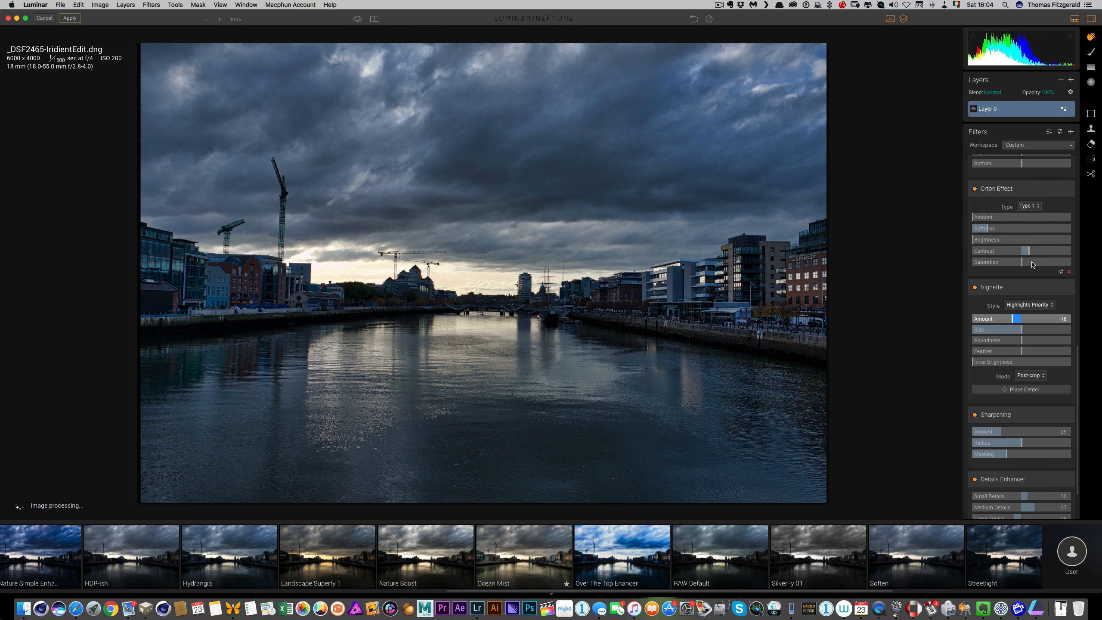
click(993, 218)
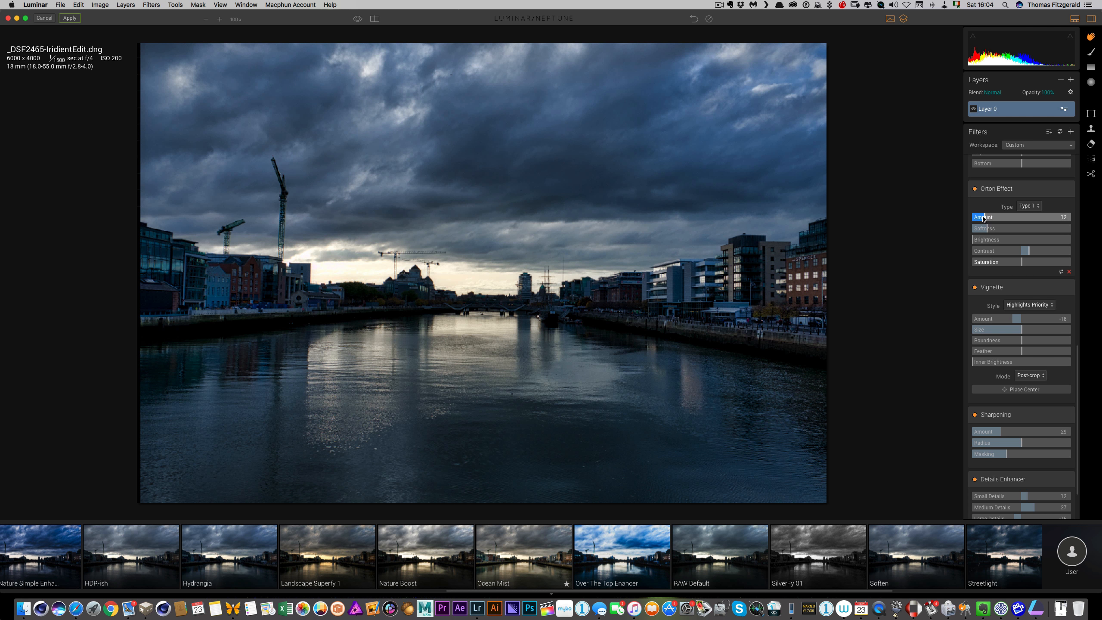
drag(983, 218, 980, 218)
scroll(995, 365, up, 1)
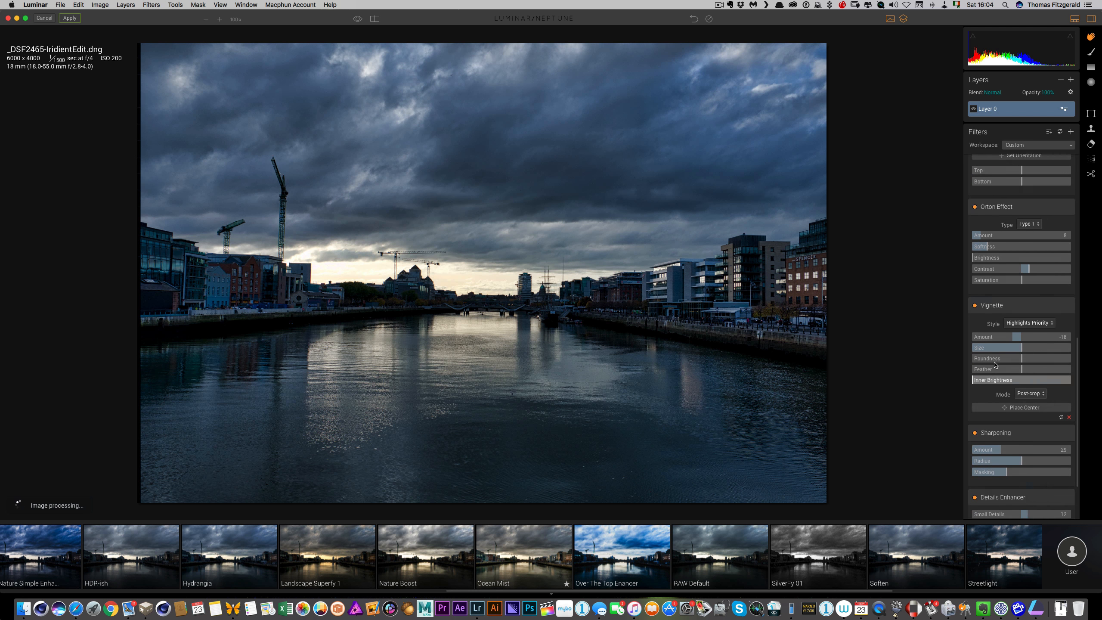
scroll(995, 365, up, 1)
scroll(995, 364, down, 1)
drag(980, 238, 978, 238)
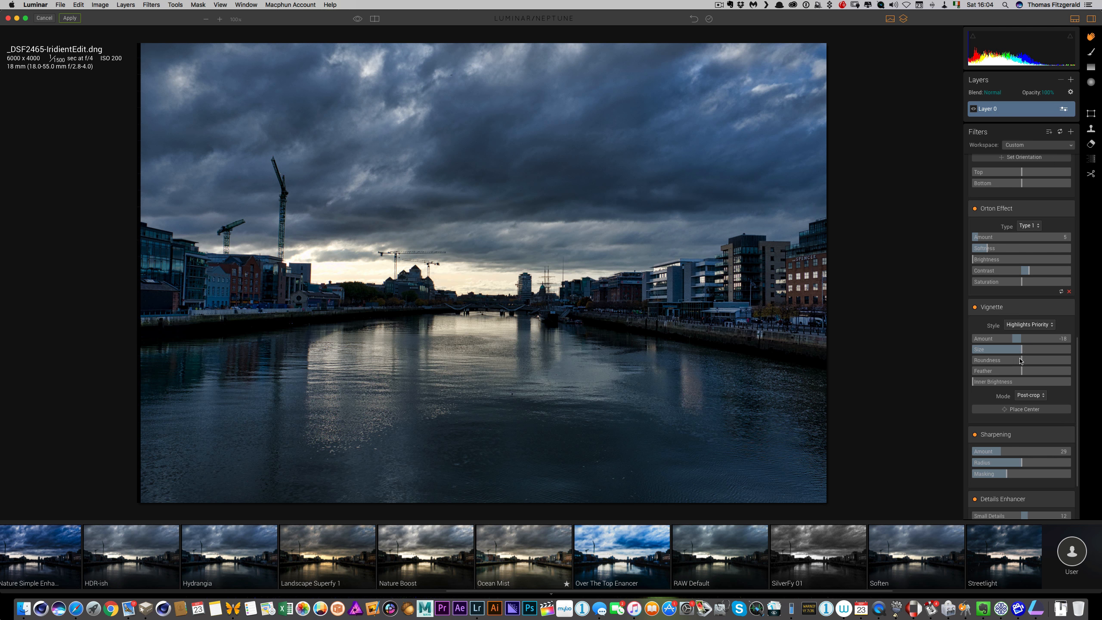
Add a Soft Glow filter with an amount of 10.
scroll(1027, 477, down, 4)
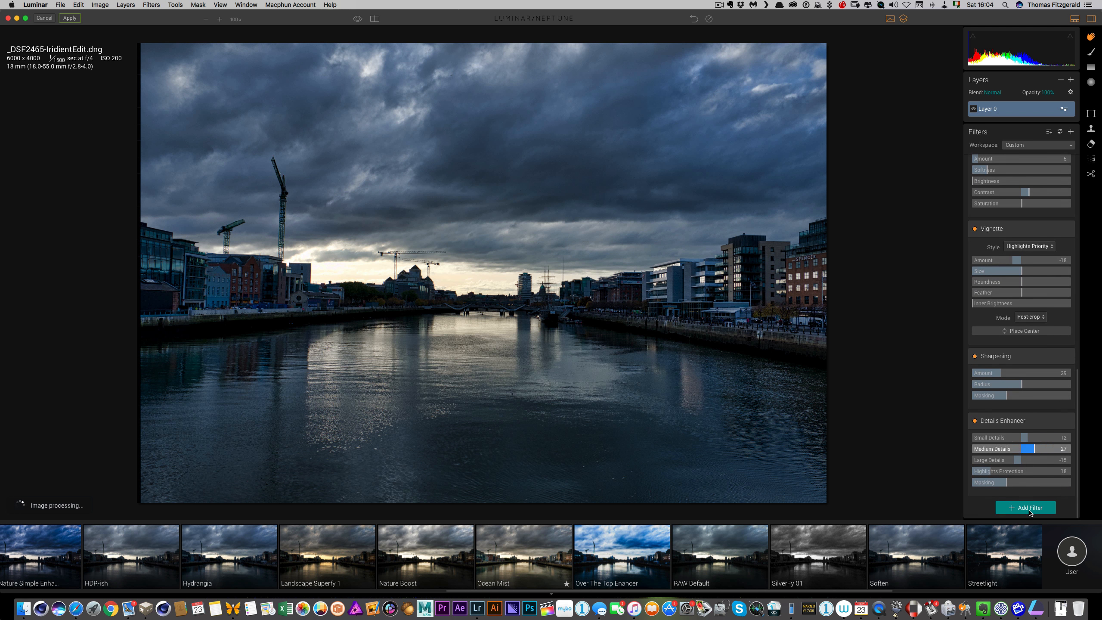
click(1031, 508)
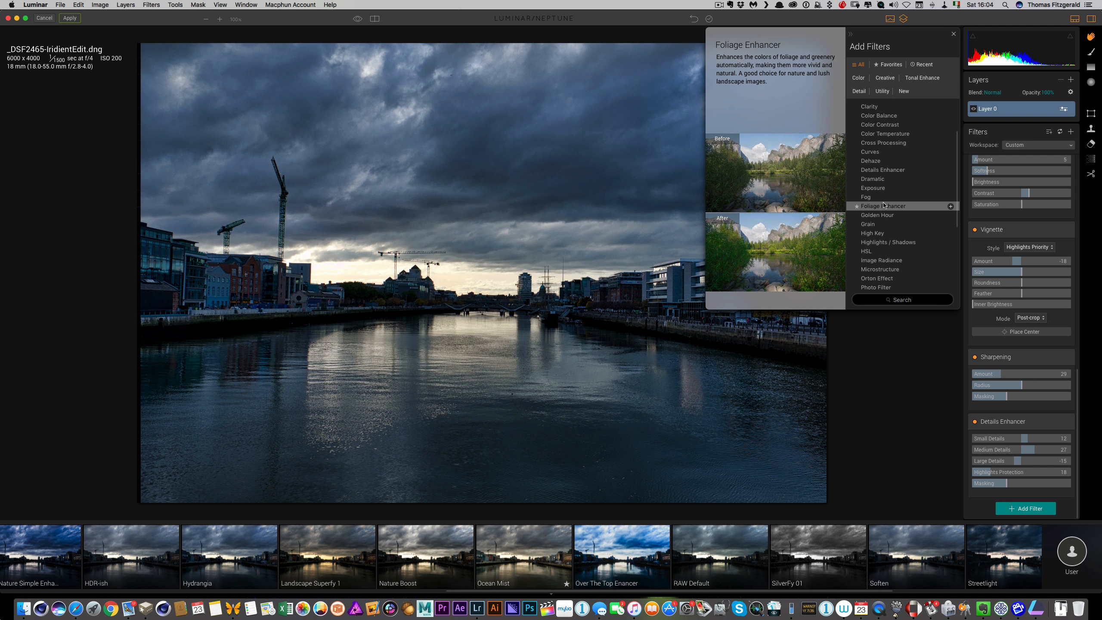
scroll(885, 208, down, 3)
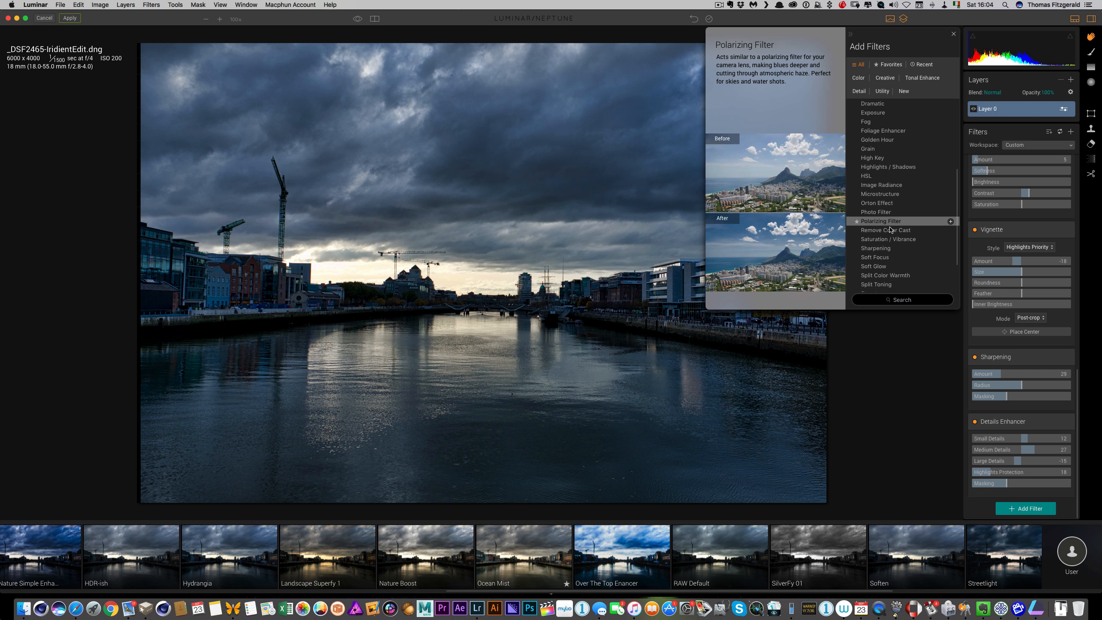
scroll(892, 230, down, 2)
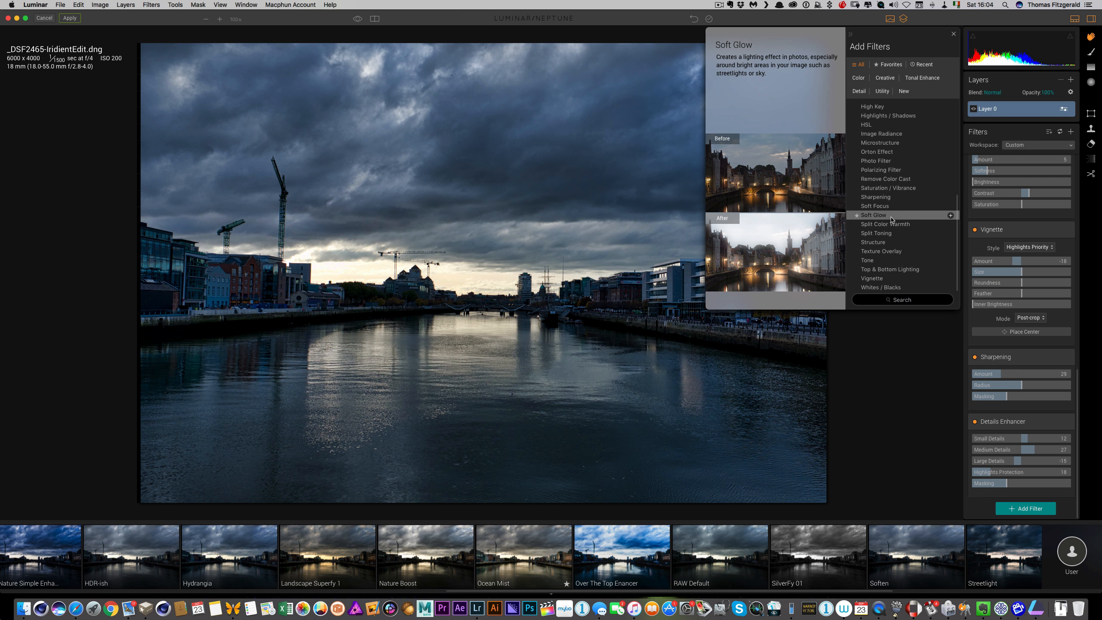
click(874, 215)
click(983, 450)
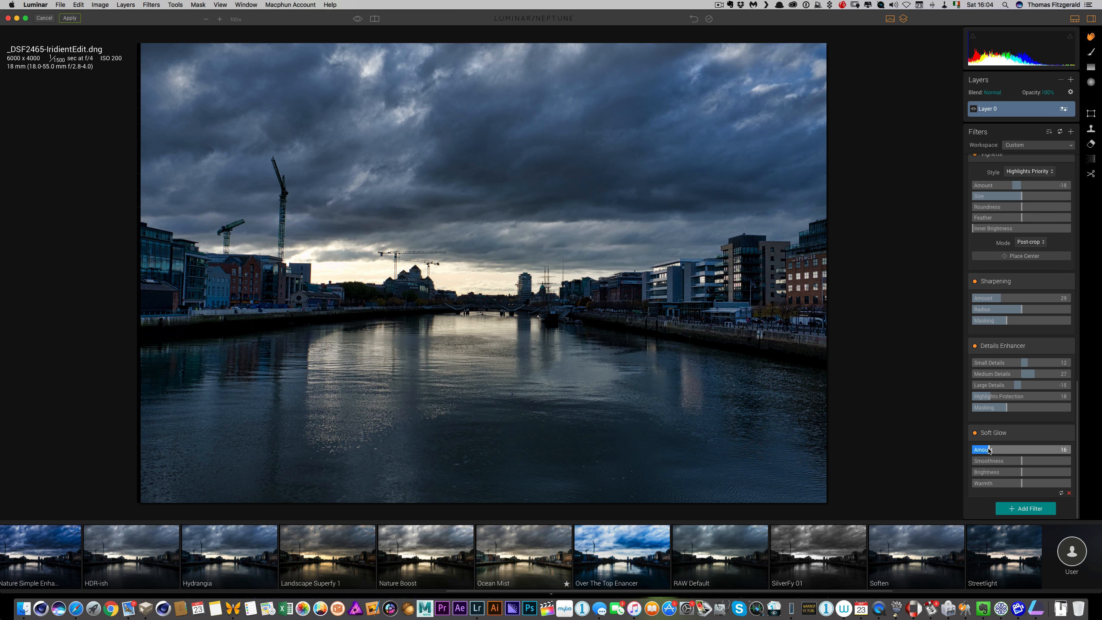
Add a Golden Hour filter with amount 40 and saturation -34.
click(1026, 508)
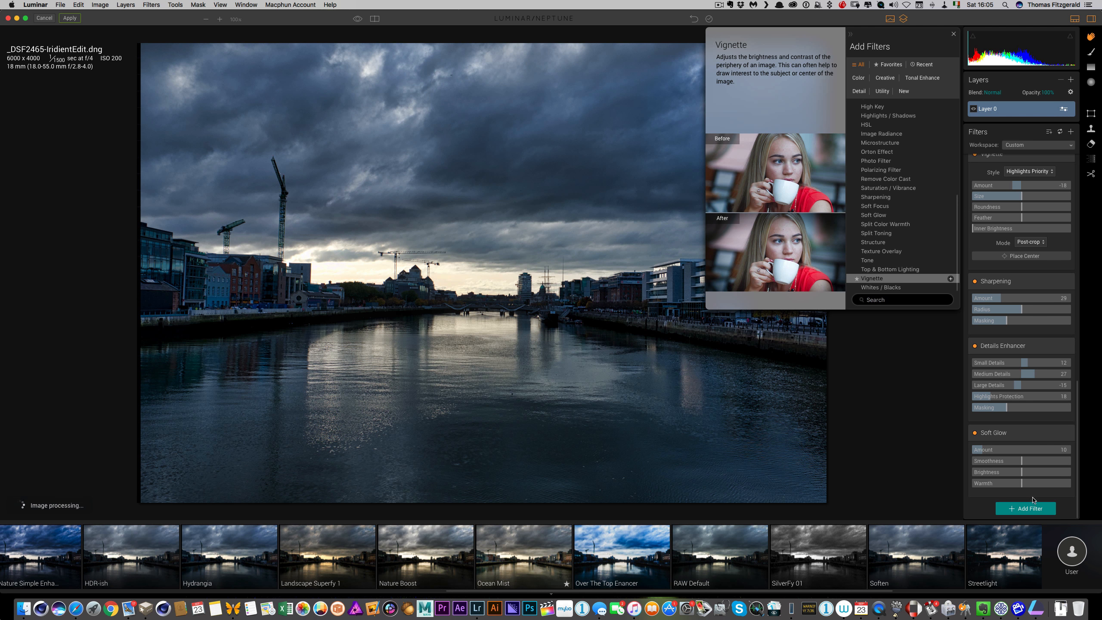
scroll(924, 212, up, 6)
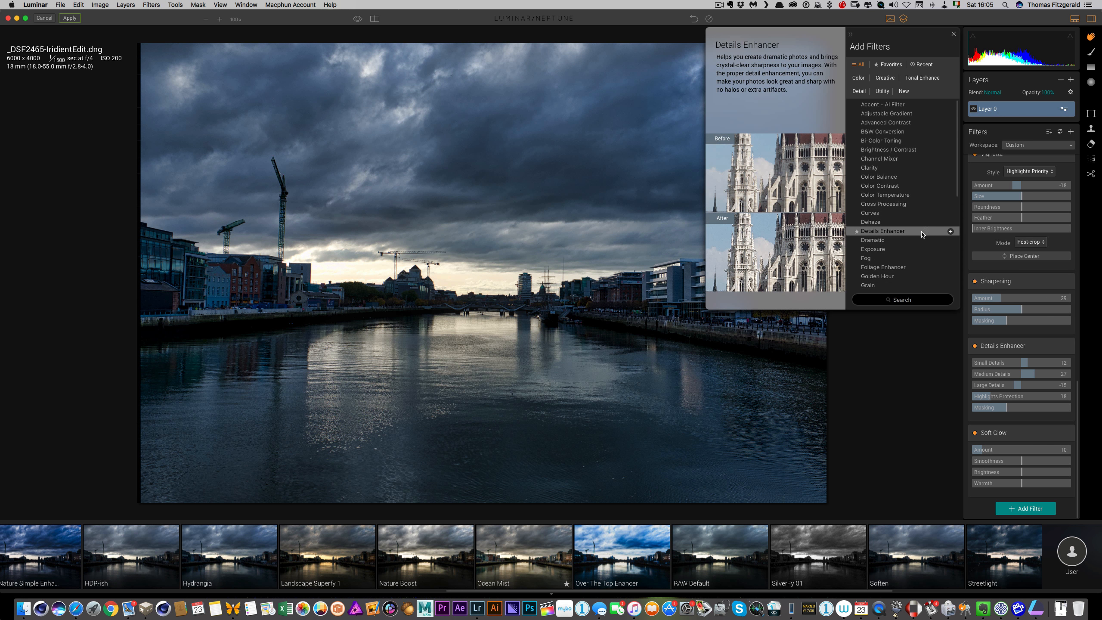
click(885, 260)
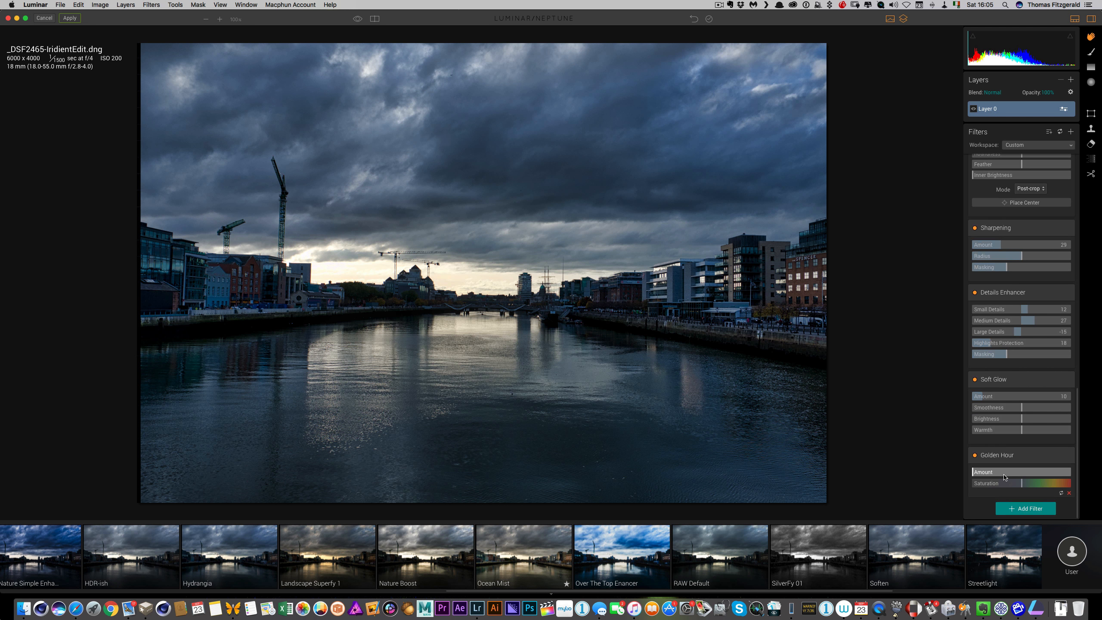
drag(984, 473, 1023, 475)
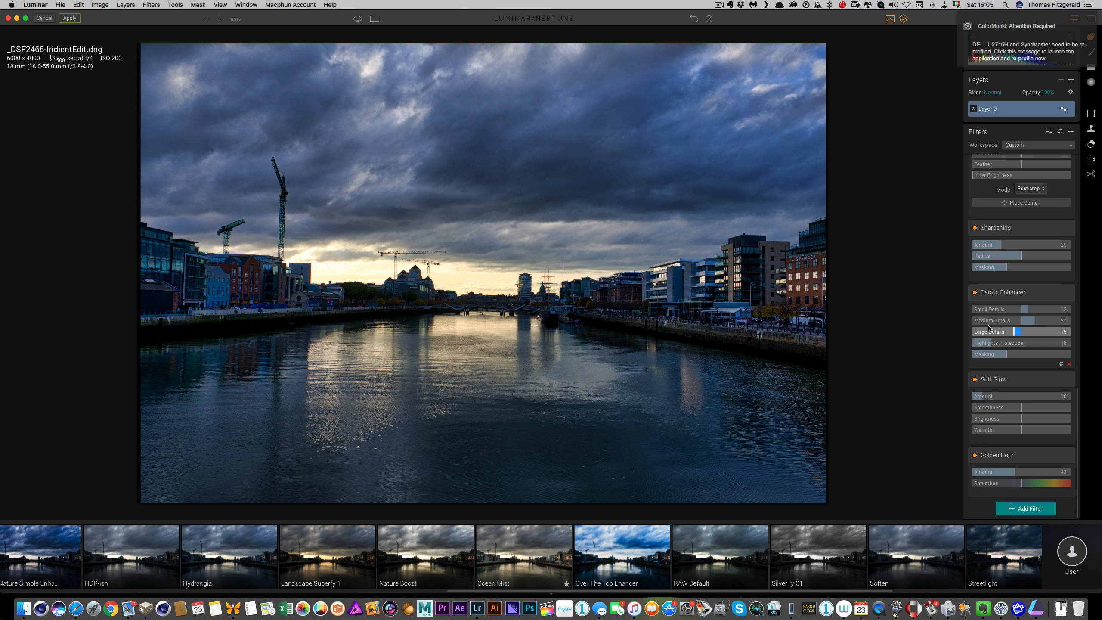
scroll(1034, 347, down, 1)
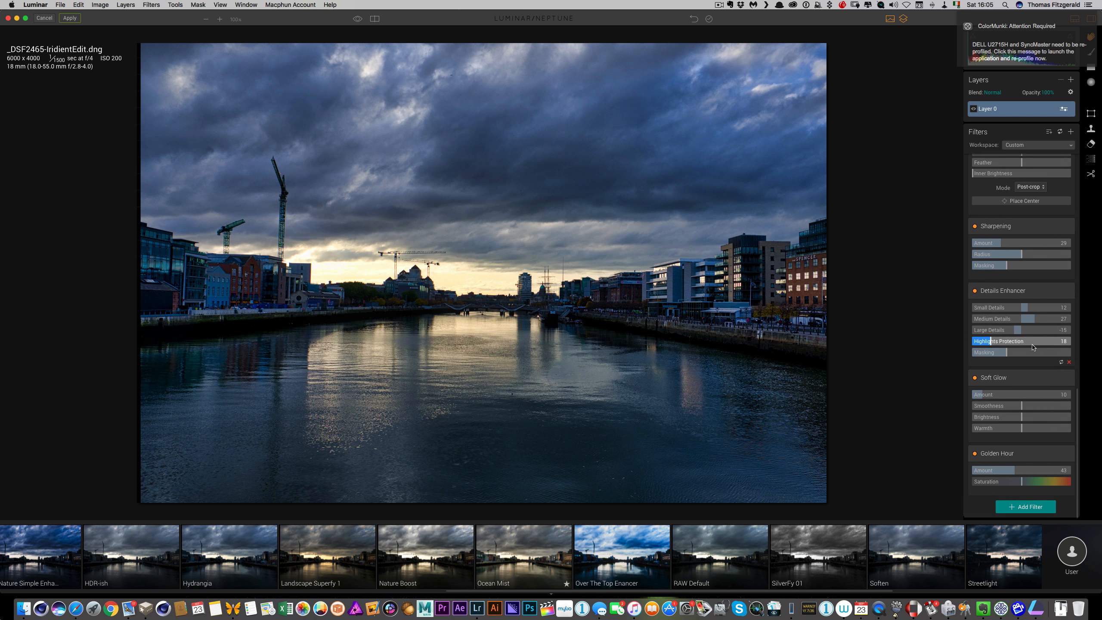
drag(1030, 483, 1042, 485)
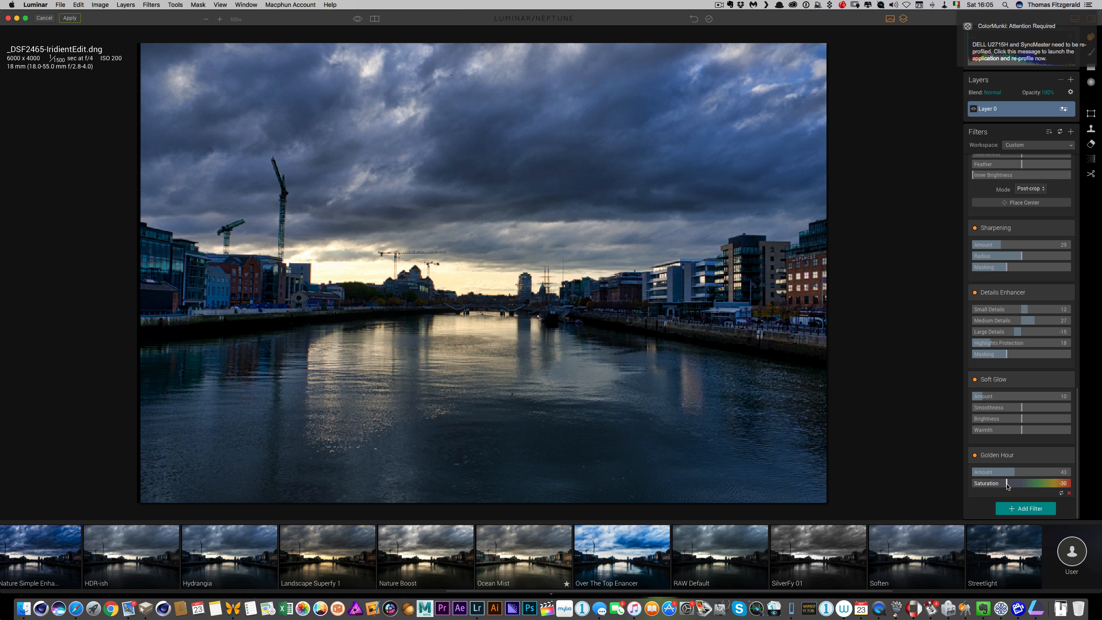
drag(1014, 472, 1038, 476)
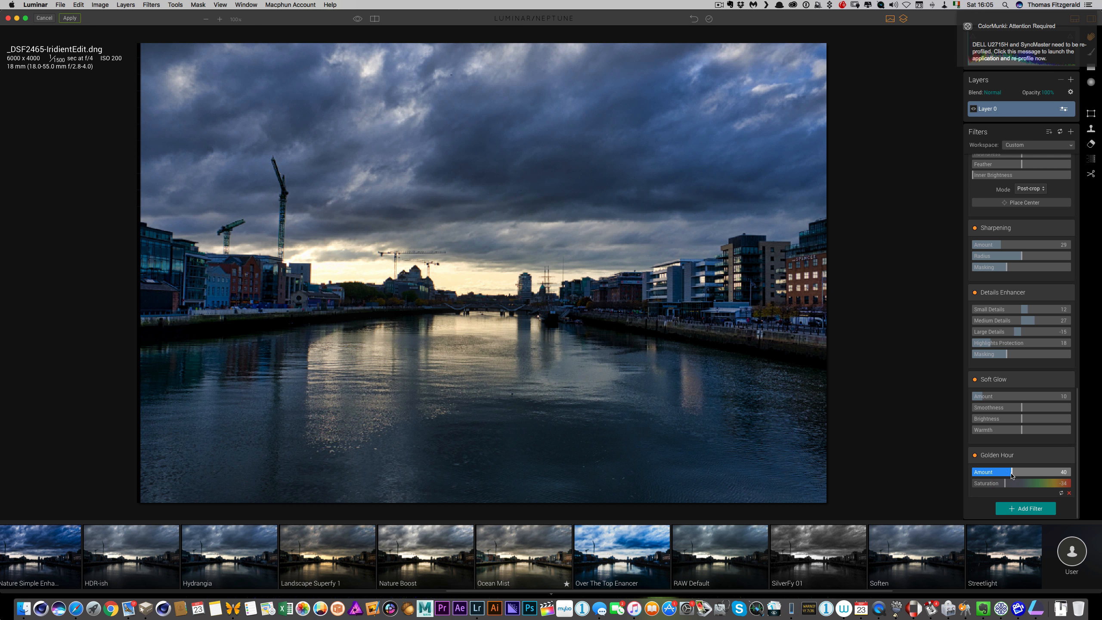
Compare the photo with and without the Golden Hour filter, and reduce the filter's amount to 27.
click(975, 456)
click(975, 456)
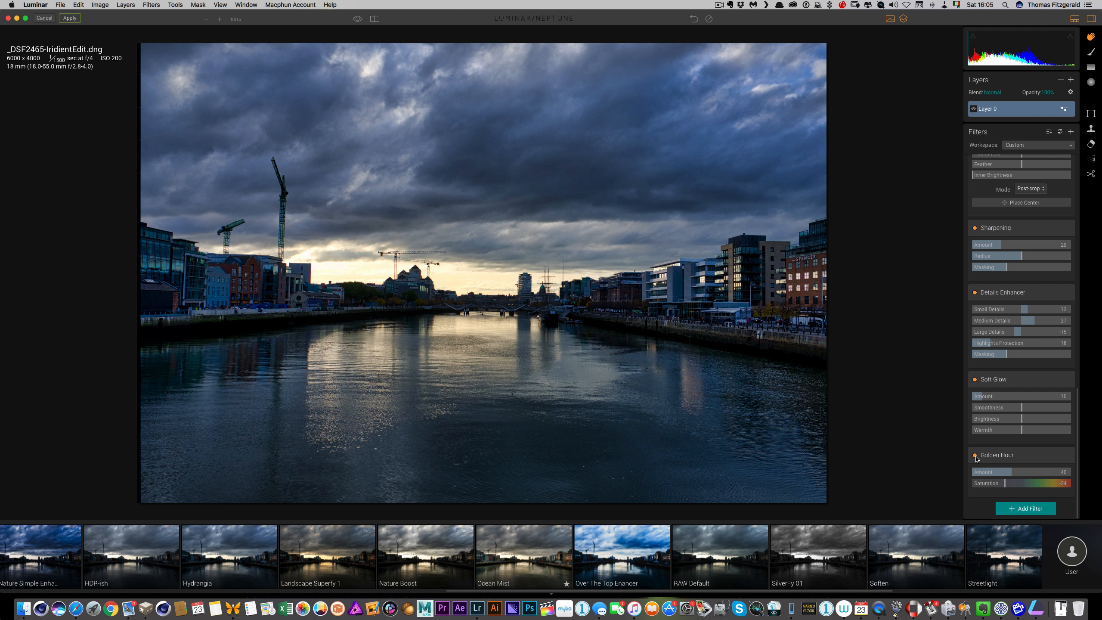
click(975, 456)
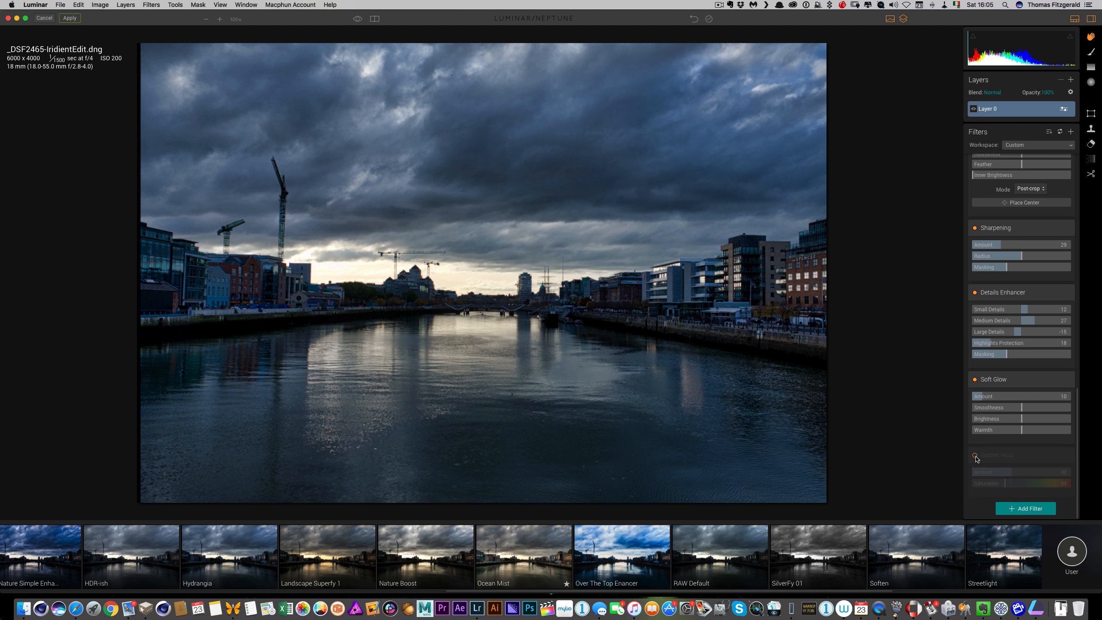
click(975, 455)
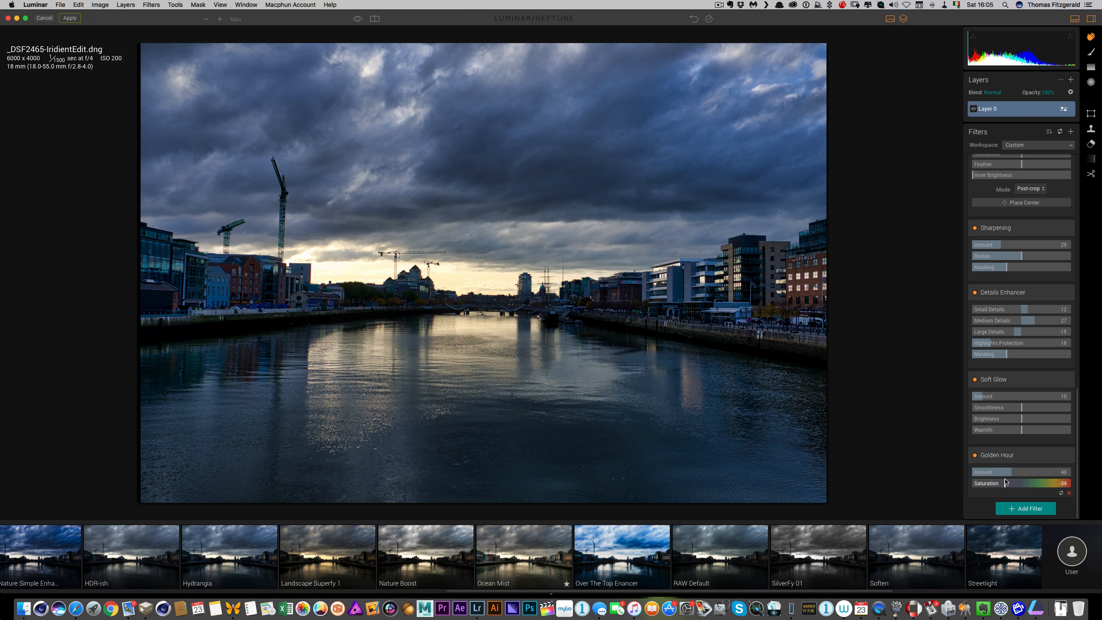
drag(1012, 472, 1003, 475)
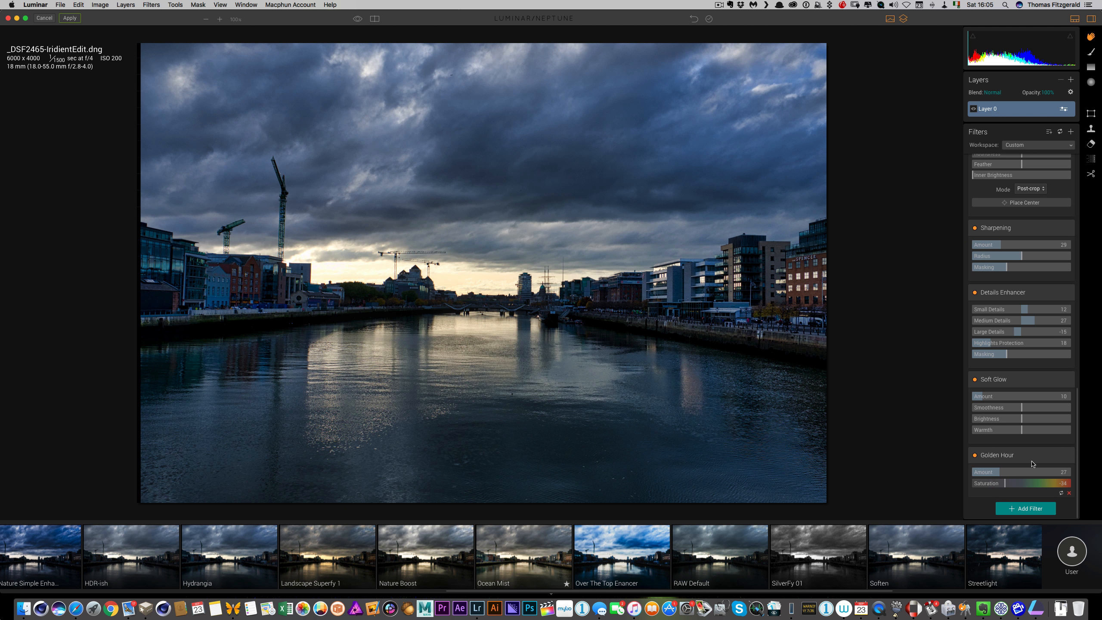
Compare the edited photo with the unedited original several times.
scroll(1024, 304, up, 5)
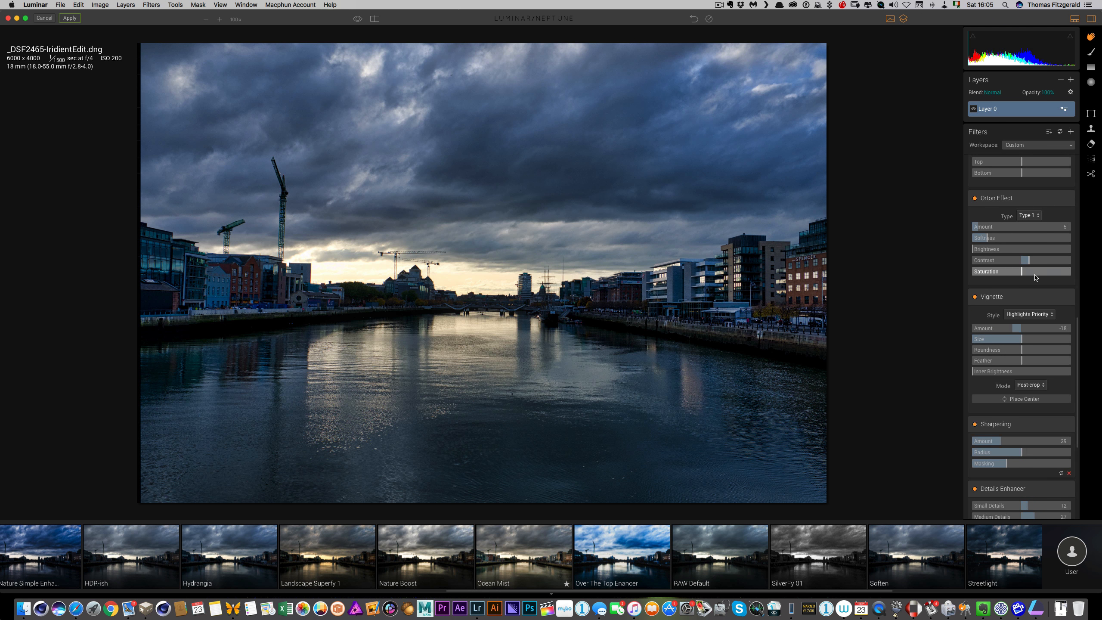
scroll(1040, 200, down, 4)
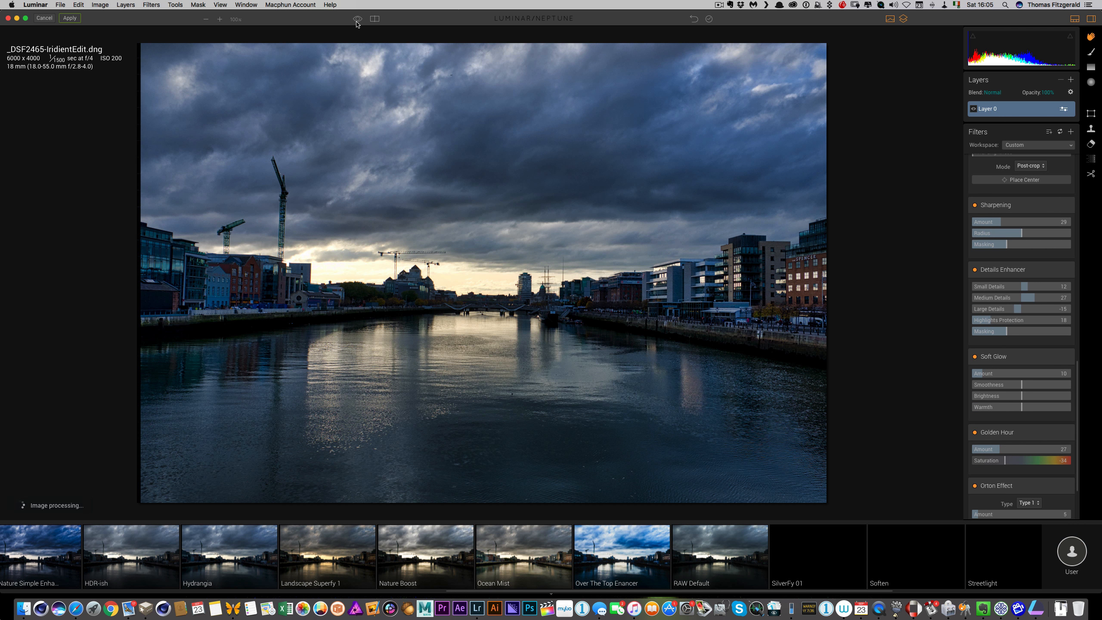
click(357, 19)
click(357, 19)
click(358, 19)
click(357, 19)
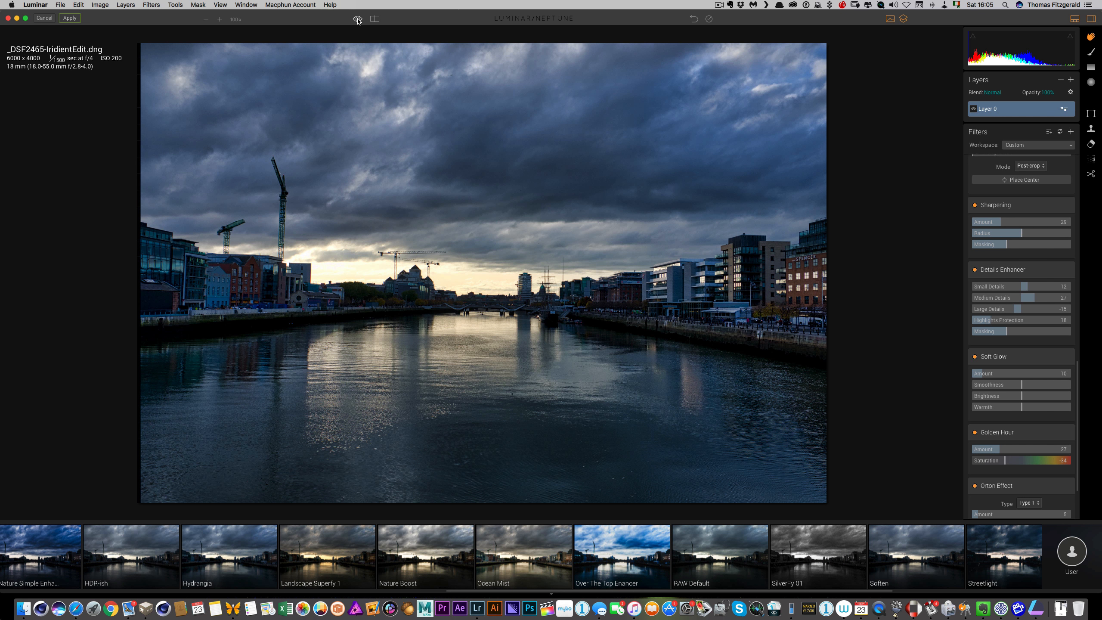
Create a new adjustment layer with a Dramatic filter at amount 5 and Advanced Contrast at highlights 14, midtones 13 and shadows 30.
scroll(1026, 184, up, 10)
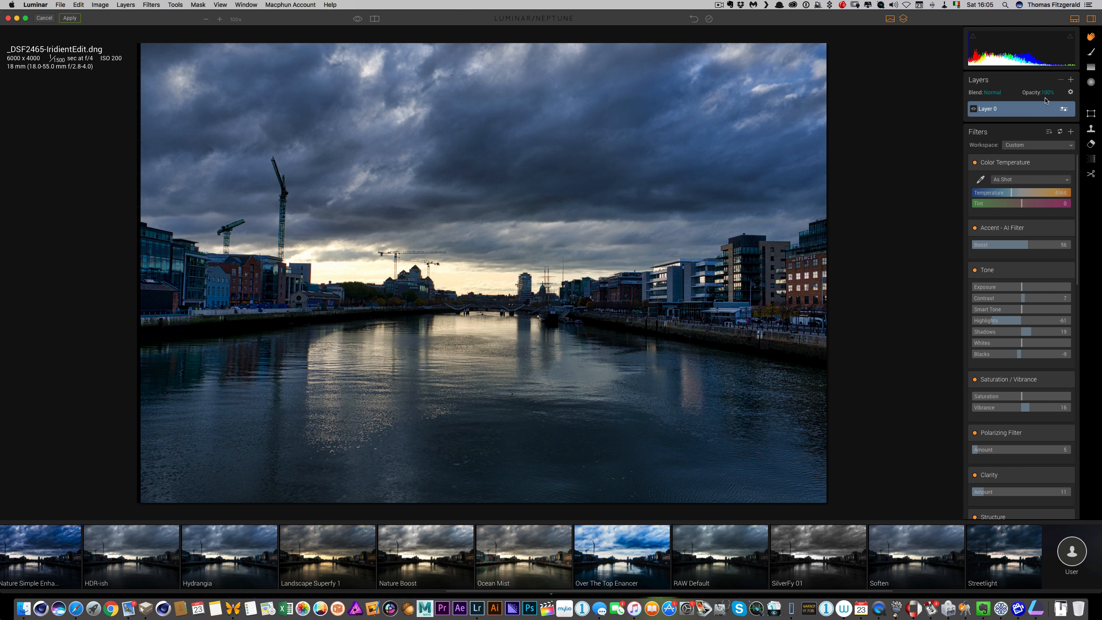
click(1069, 80)
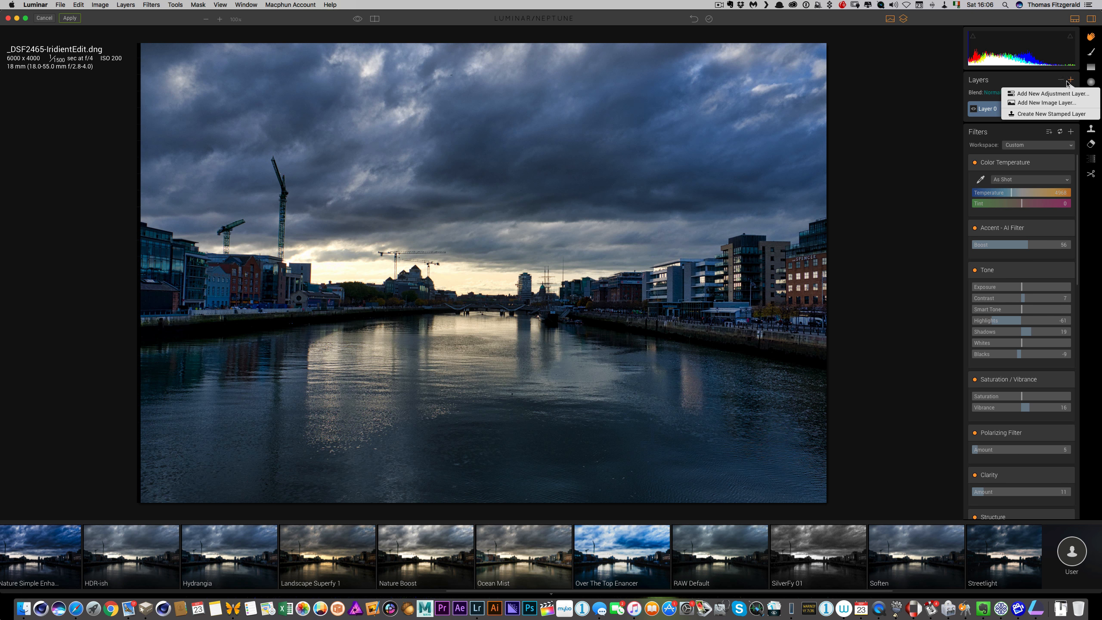
click(1050, 90)
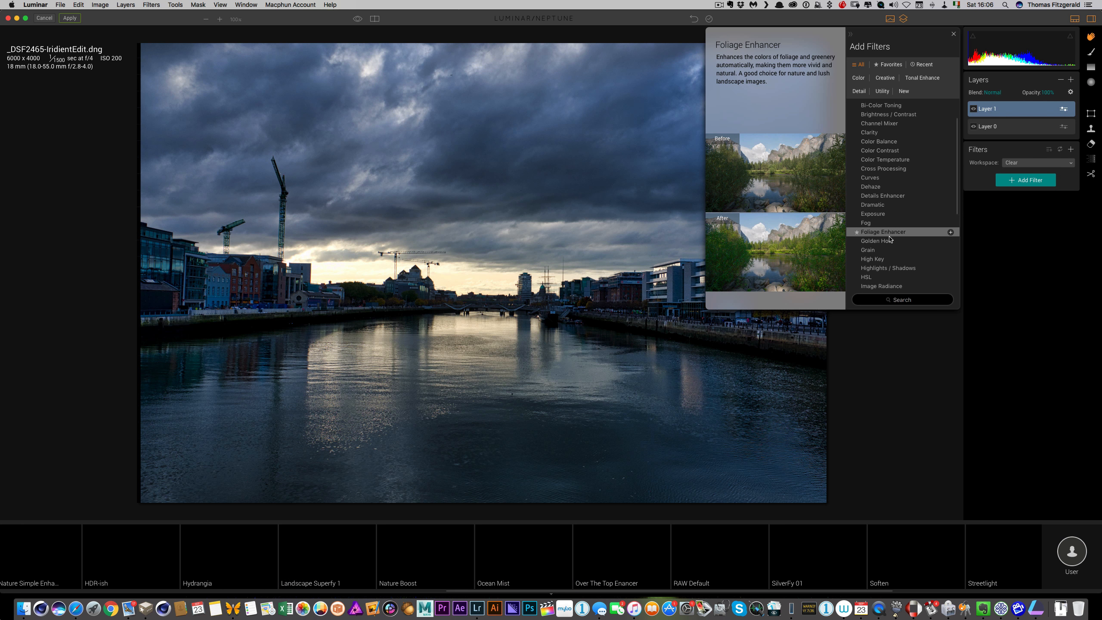
click(887, 206)
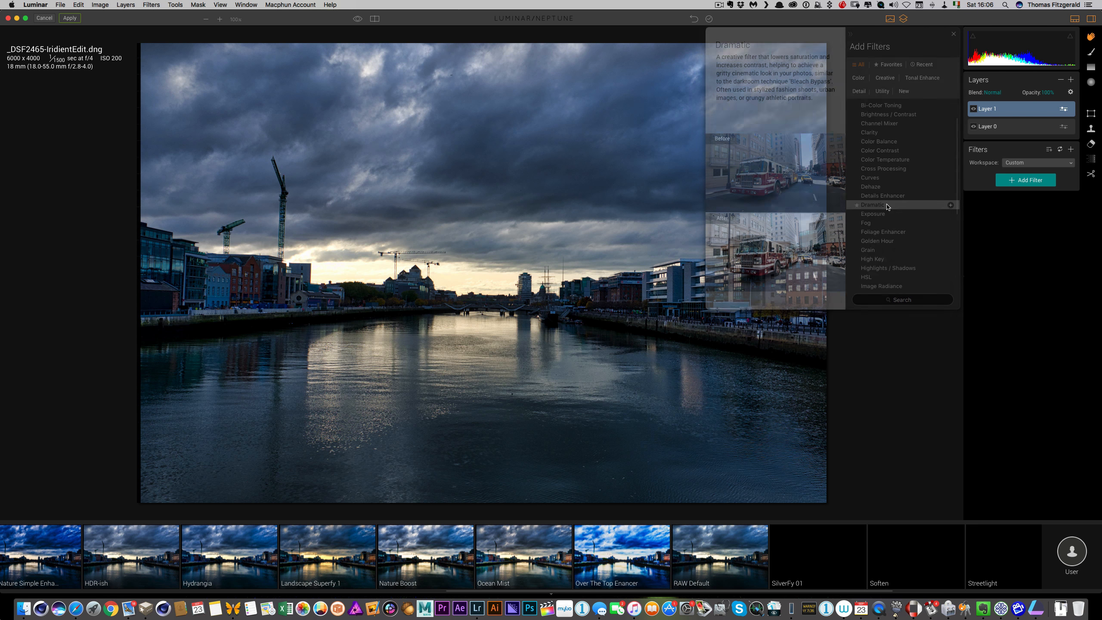
drag(975, 284, 993, 330)
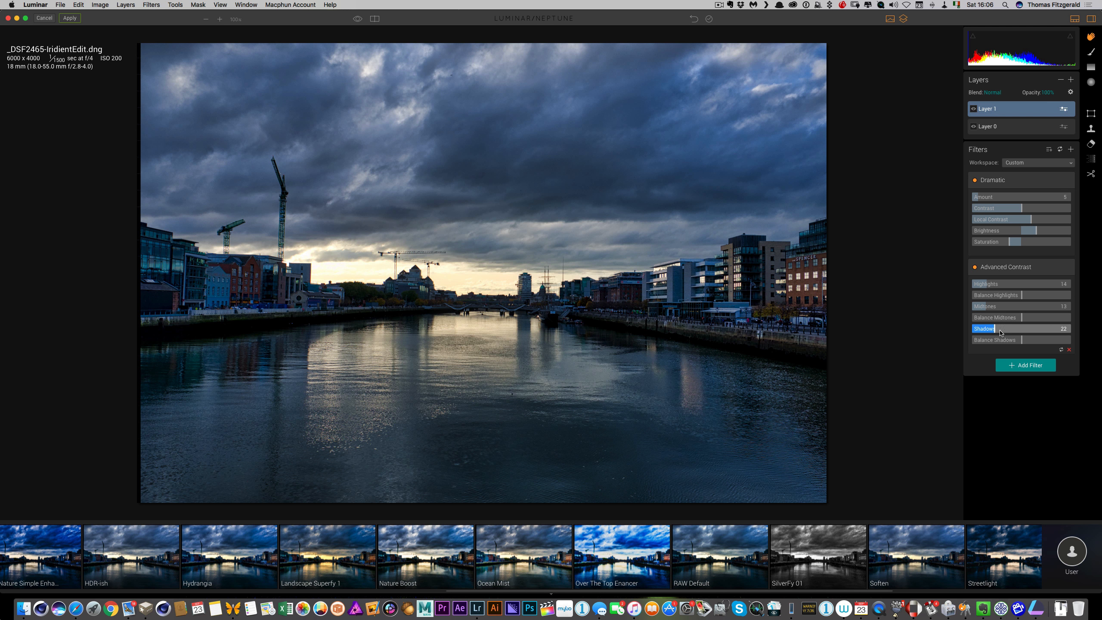
drag(998, 332, 1004, 332)
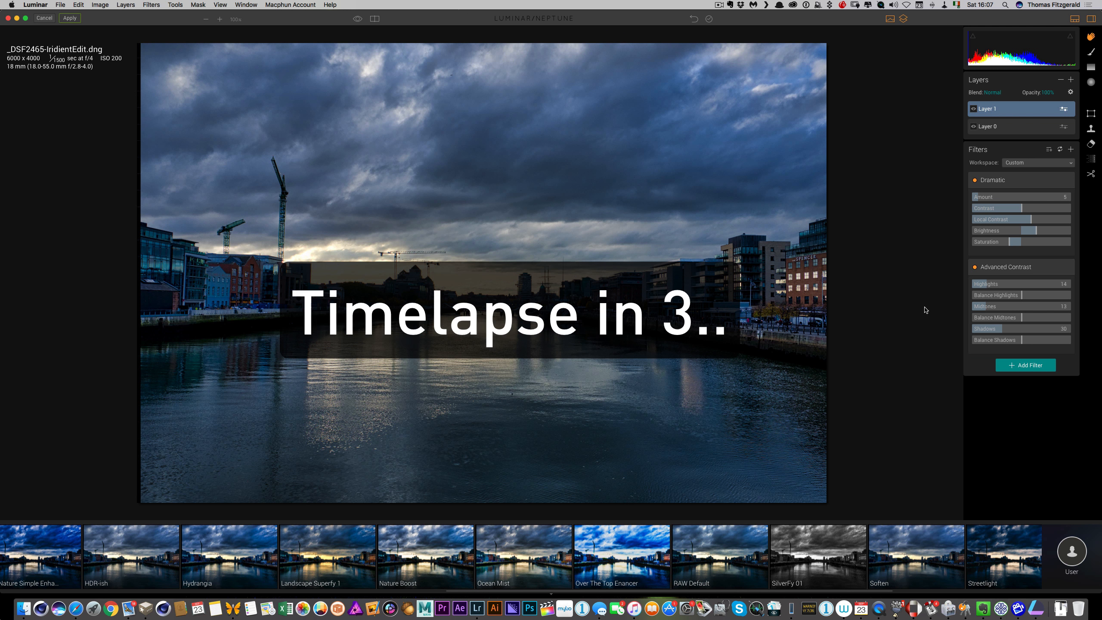
Add a Vignette to Layer 1 with amount -48, size 4, roundness -51 and feather 51, and compare the photo with the original.
click(1026, 365)
click(893, 278)
drag(1021, 397, 1007, 397)
drag(1022, 407, 977, 407)
drag(1022, 418, 1046, 429)
drag(1007, 396, 998, 397)
click(357, 18)
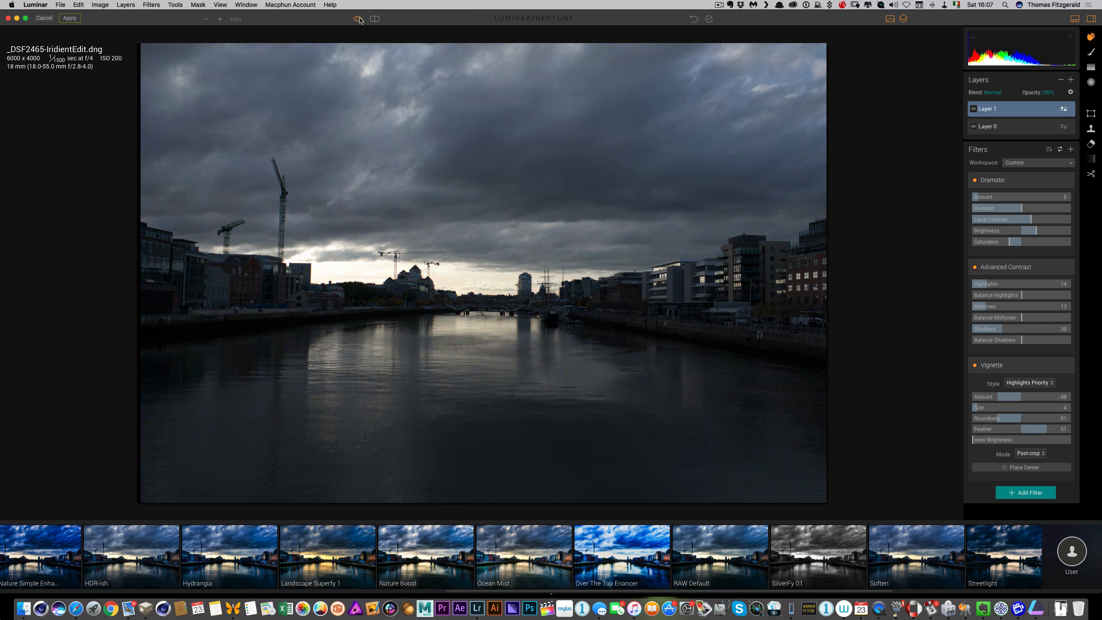
Create another adjustment layer with a Details Enhancer at small details -23, medium details 19, large details 46, highlights protection 40 and masking 40.
click(1071, 80)
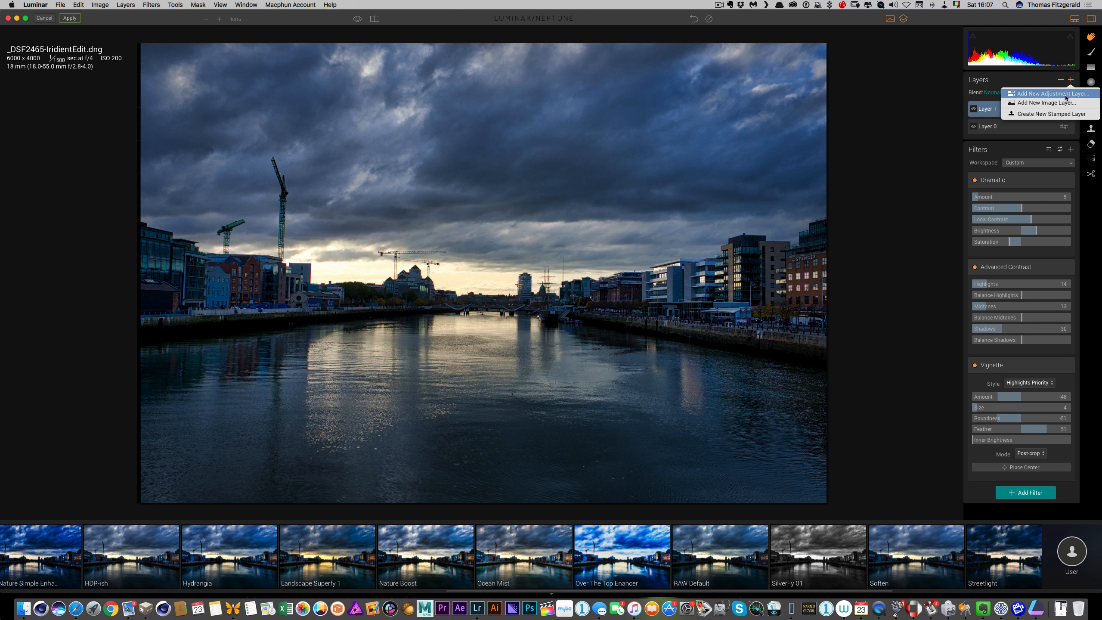
click(1037, 94)
scroll(898, 210, up, 3)
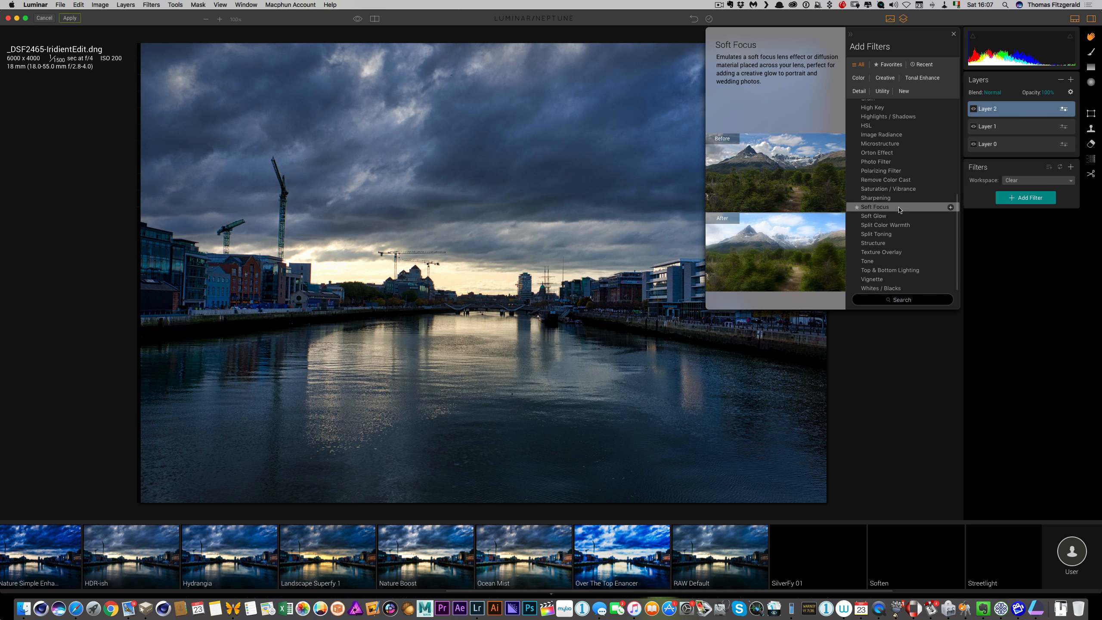
scroll(892, 171, up, 6)
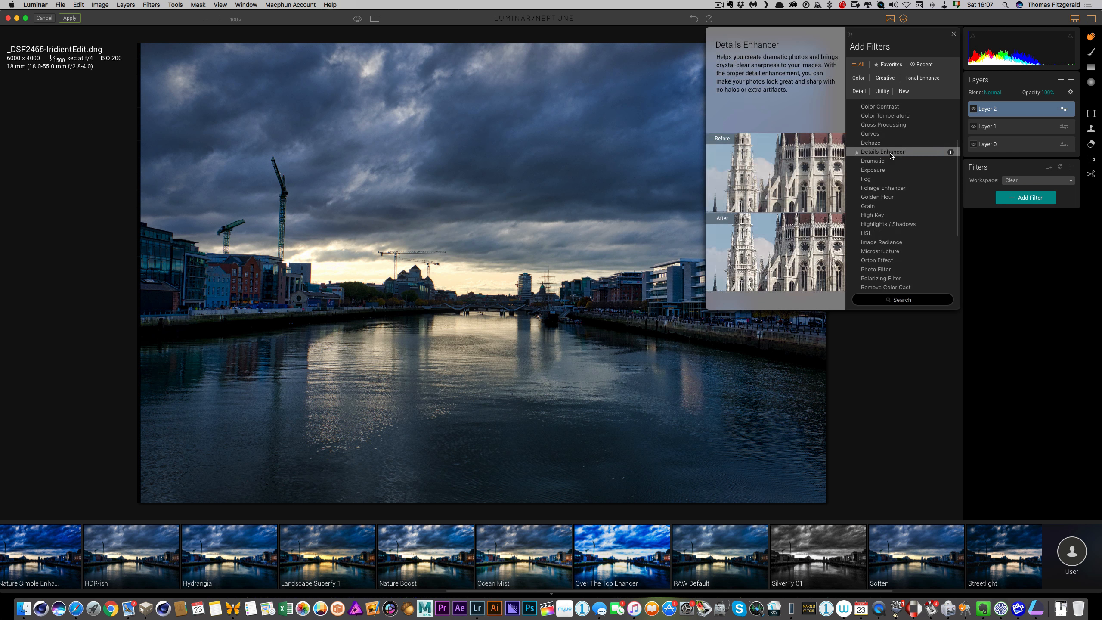
click(892, 153)
drag(1021, 238, 1044, 238)
mouse_move(1022, 226)
mouse_down()
mouse_move(1054, 226)
mouse_move(1041, 227)
mouse_up()
drag(1022, 216, 1012, 251)
drag(1007, 260, 1011, 260)
Apply a horizontal gradient mask to Layer 2, fading from the lower clouds down to the water just below the quays.
click(1091, 67)
drag(529, 177, 529, 341)
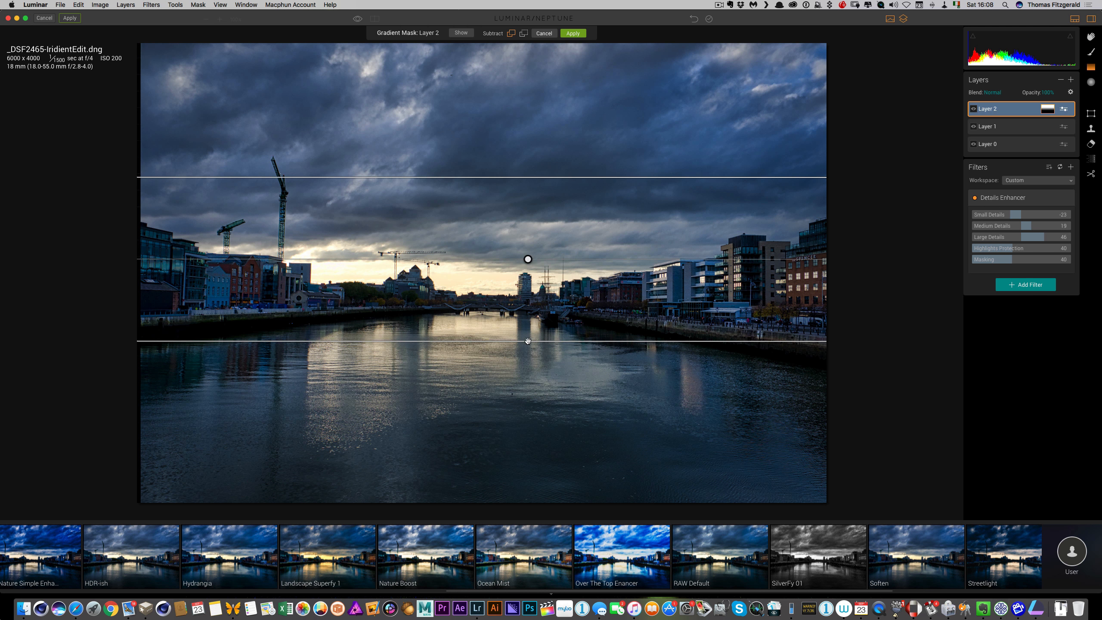
key(Return)
Try a Dramatic filter on Layer 2 with amount 14 and contrast 34.
click(1052, 287)
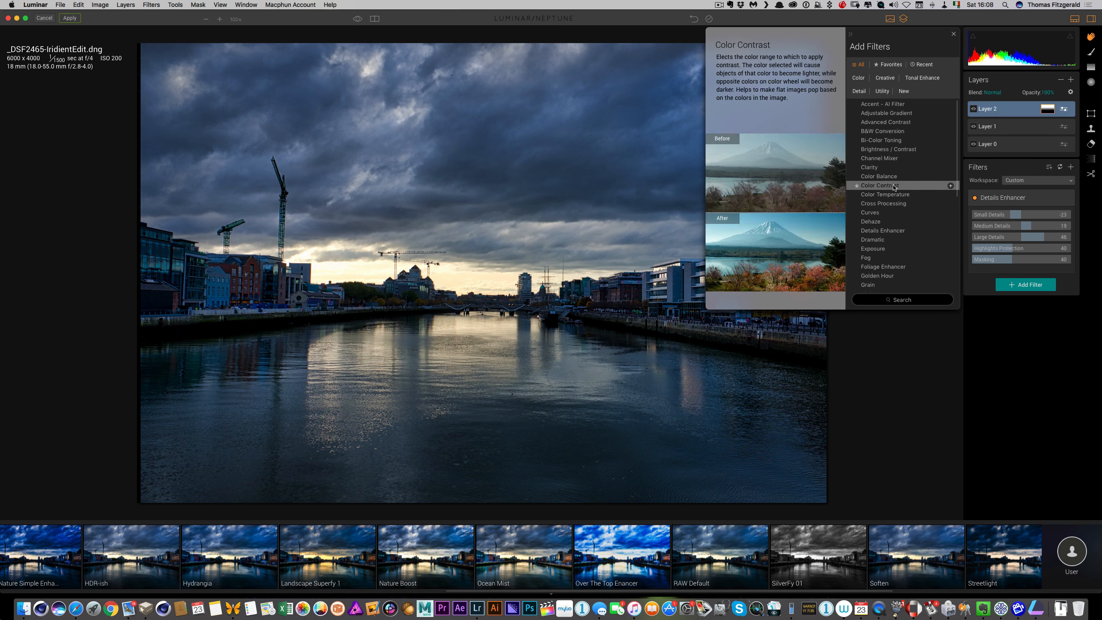
click(898, 239)
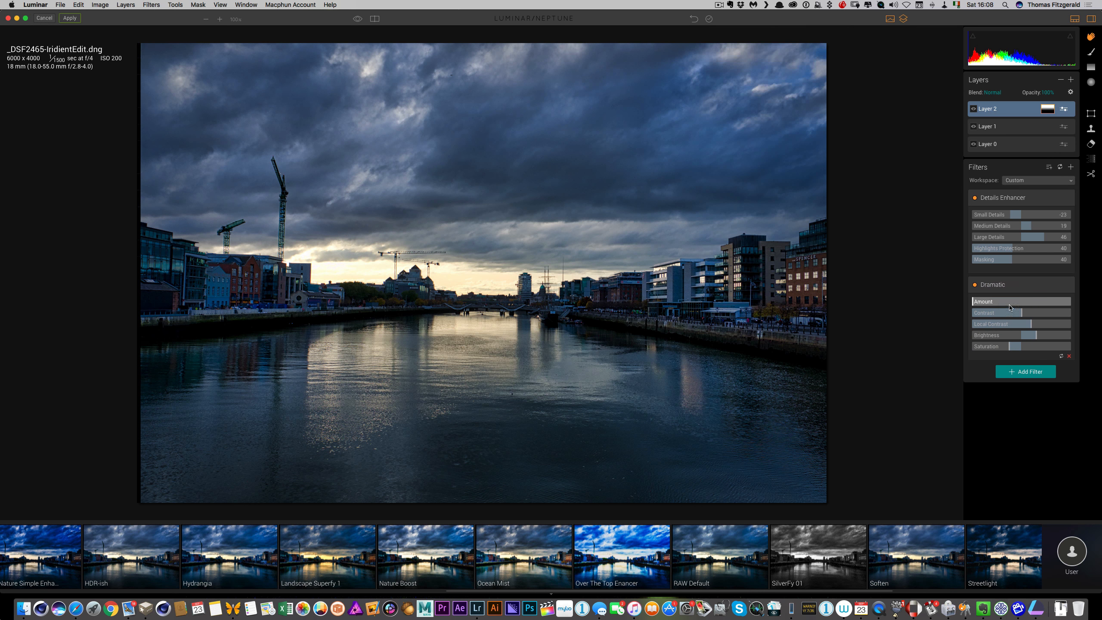
drag(995, 303, 986, 303)
drag(998, 314, 1006, 313)
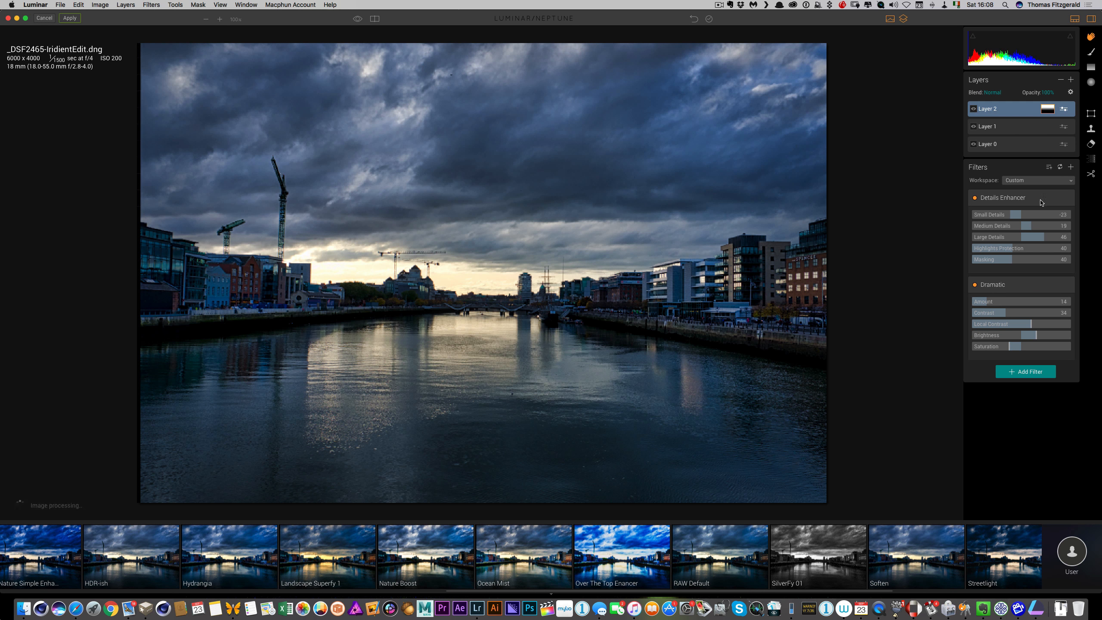
Try a Structure filter on Layer 2 at amount 62, softness 51 and boost 71, test a lower layer opacity, and remove the filter.
click(1025, 371)
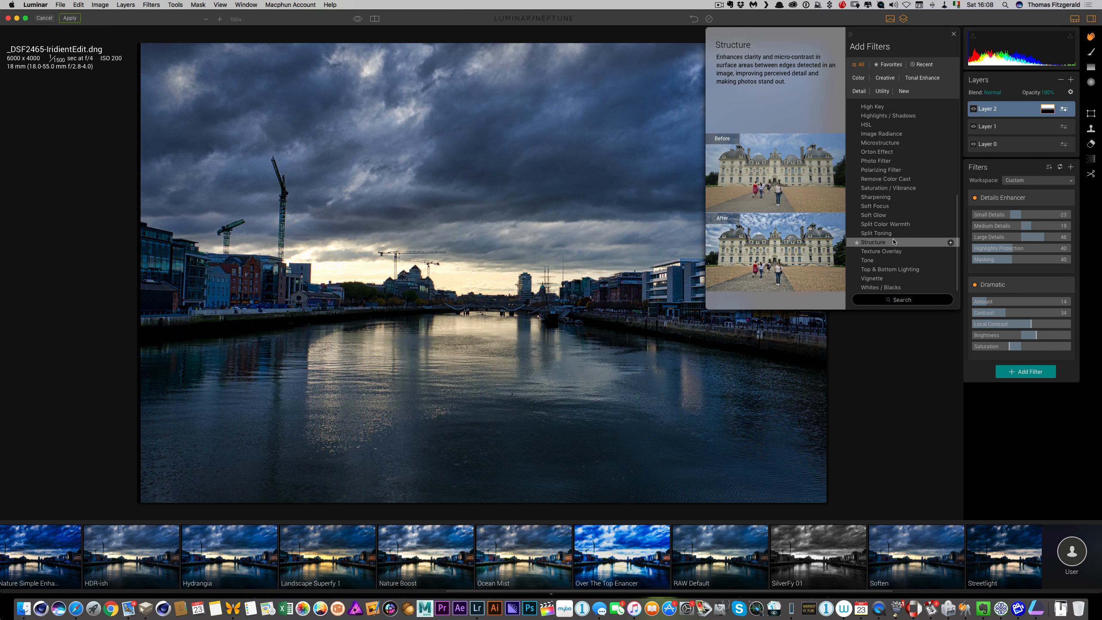
click(893, 242)
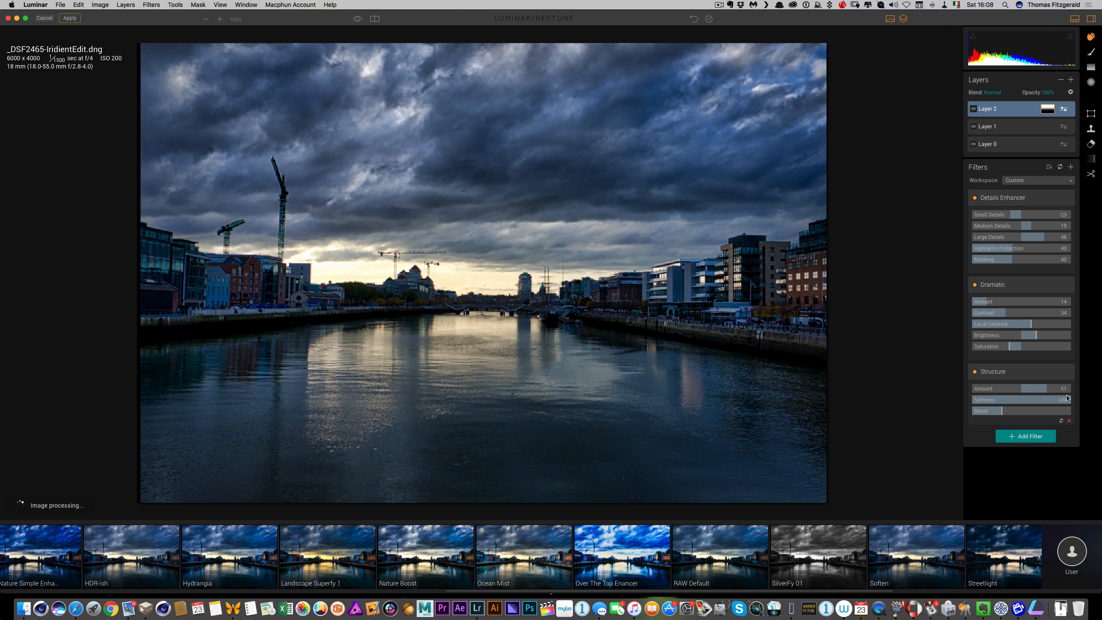
drag(1015, 411, 1052, 389)
click(1048, 92)
click(1036, 102)
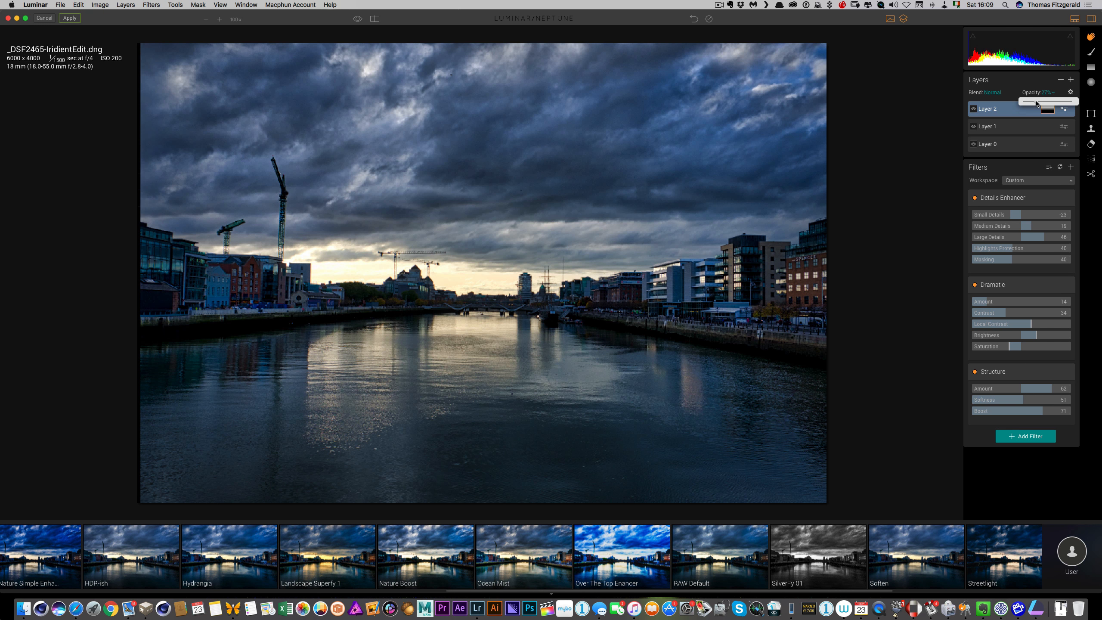
drag(1036, 102, 1072, 102)
click(1070, 421)
Try a Dehaze filter on Layer 2 with amount 13.
click(1025, 371)
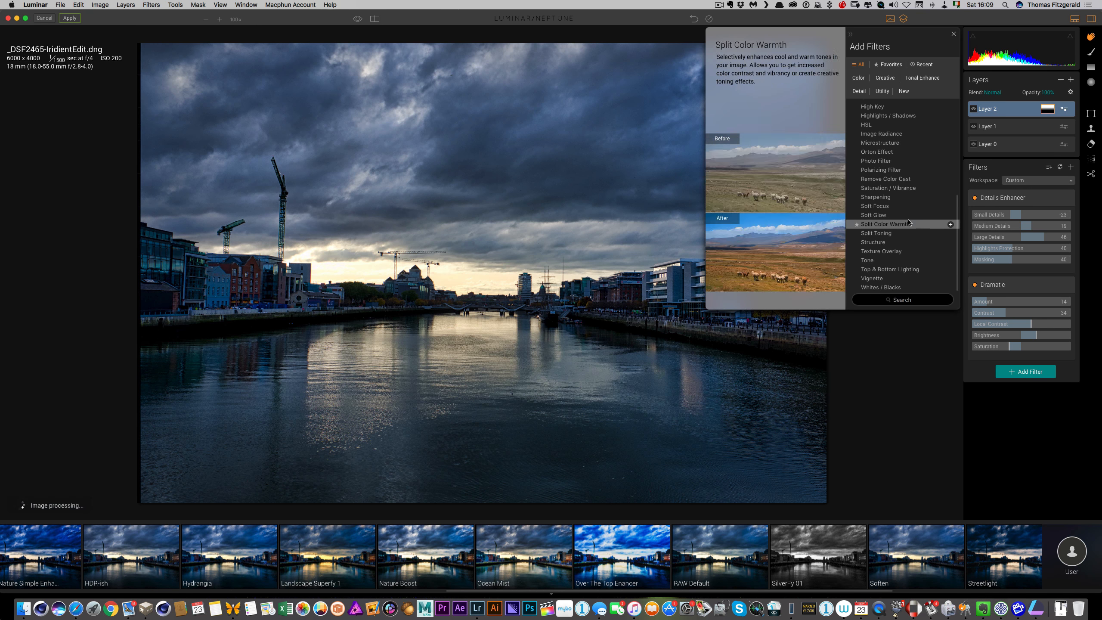
click(888, 182)
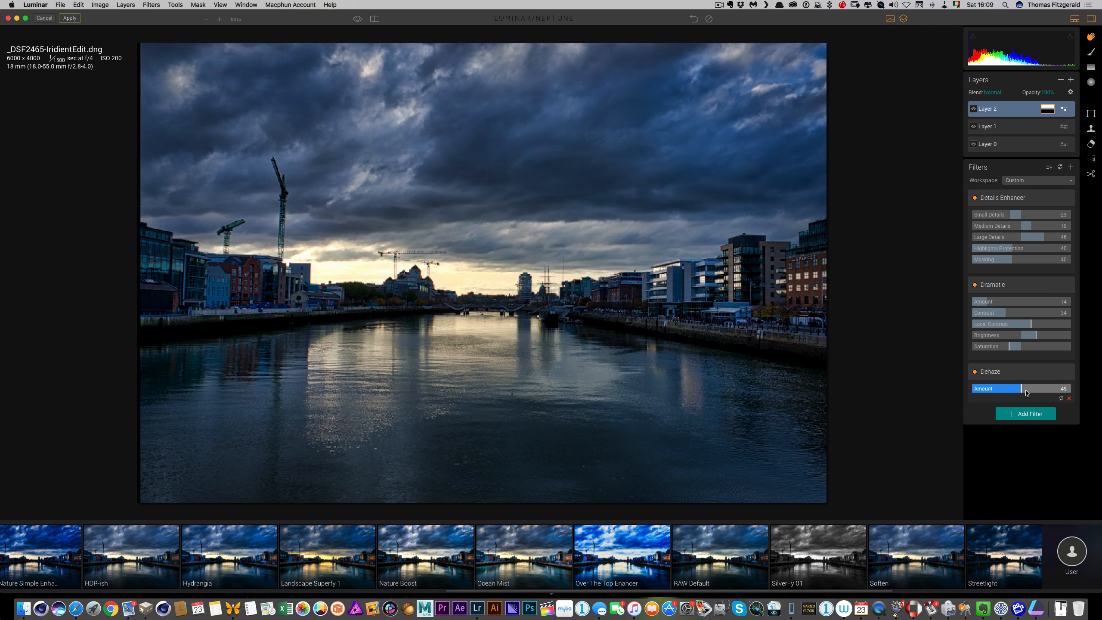
Add an Advanced Contrast filter to Layer 2 with midtones 17, shadows 21 and balance shadows -42.
click(1025, 414)
scroll(899, 222, up, 3)
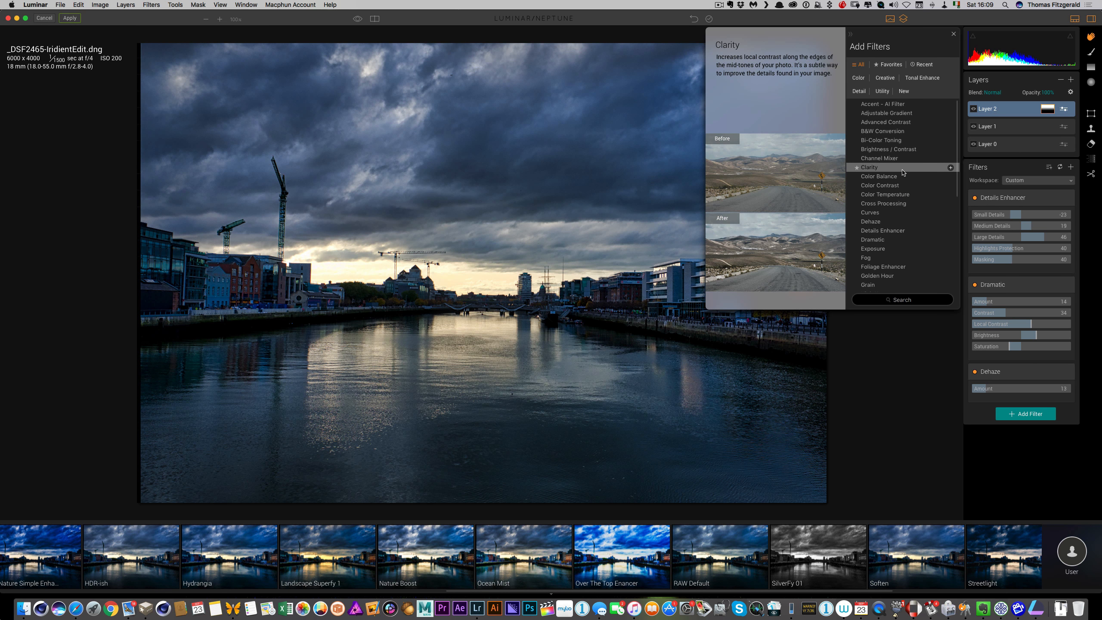
click(908, 124)
drag(1009, 450, 1001, 483)
mouse_move(1002, 473)
mouse_down()
mouse_move(1027, 472)
mouse_move(994, 473)
mouse_up()
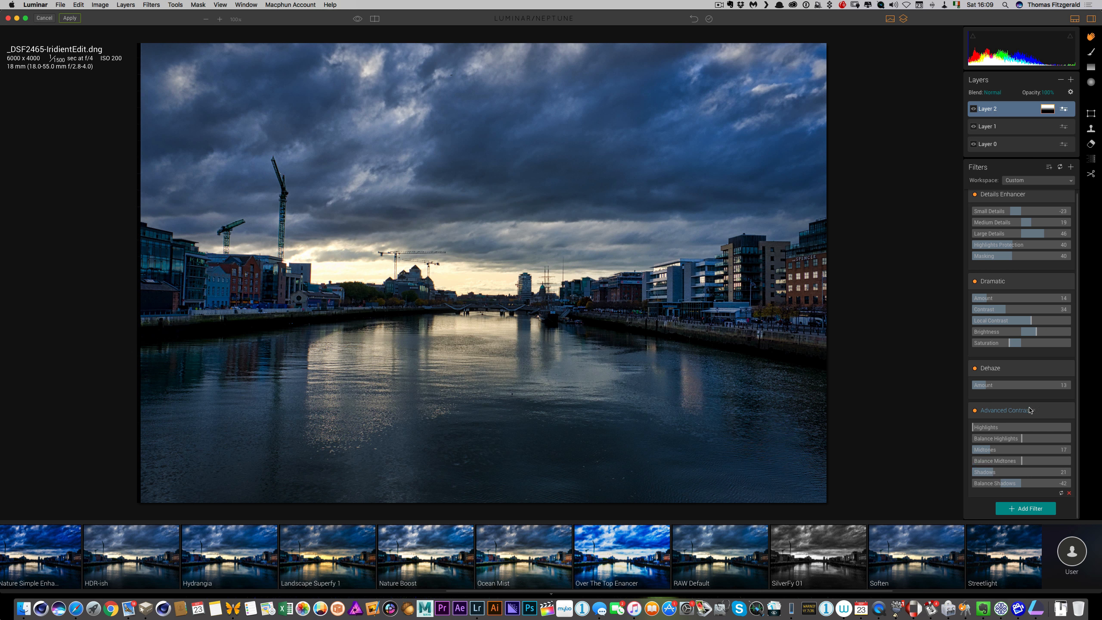
Remove the Dehaze and Dramatic filters from Layer 2.
click(1068, 395)
click(1069, 352)
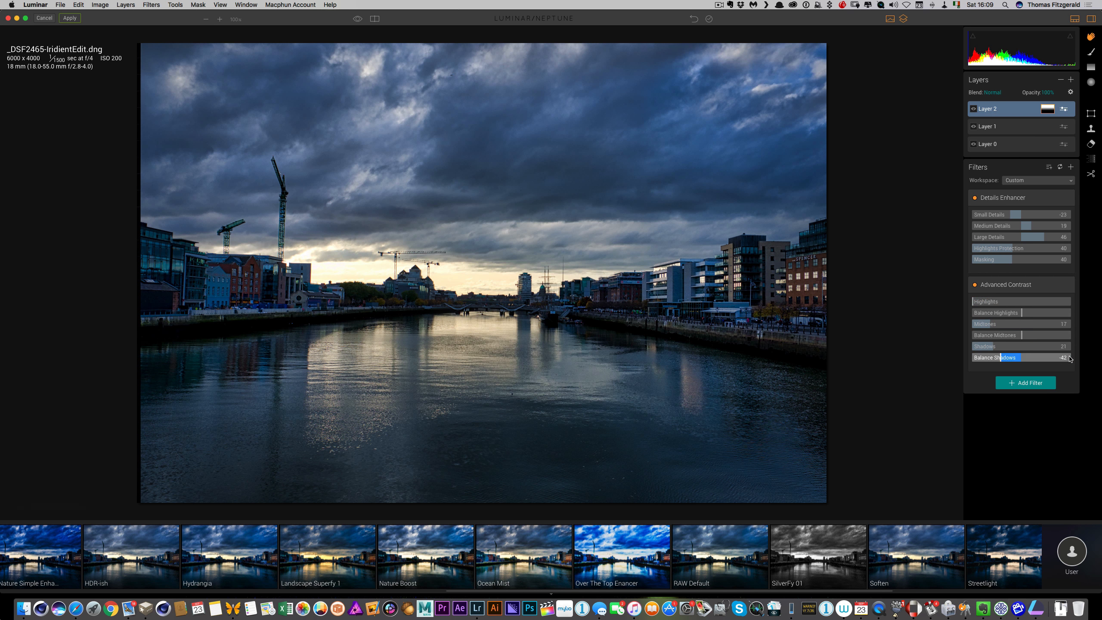
Set Details Enhancer medium details to 45 and large details to 73, and Advanced Contrast highlights and balance highlights to 26.
drag(1032, 225, 1059, 239)
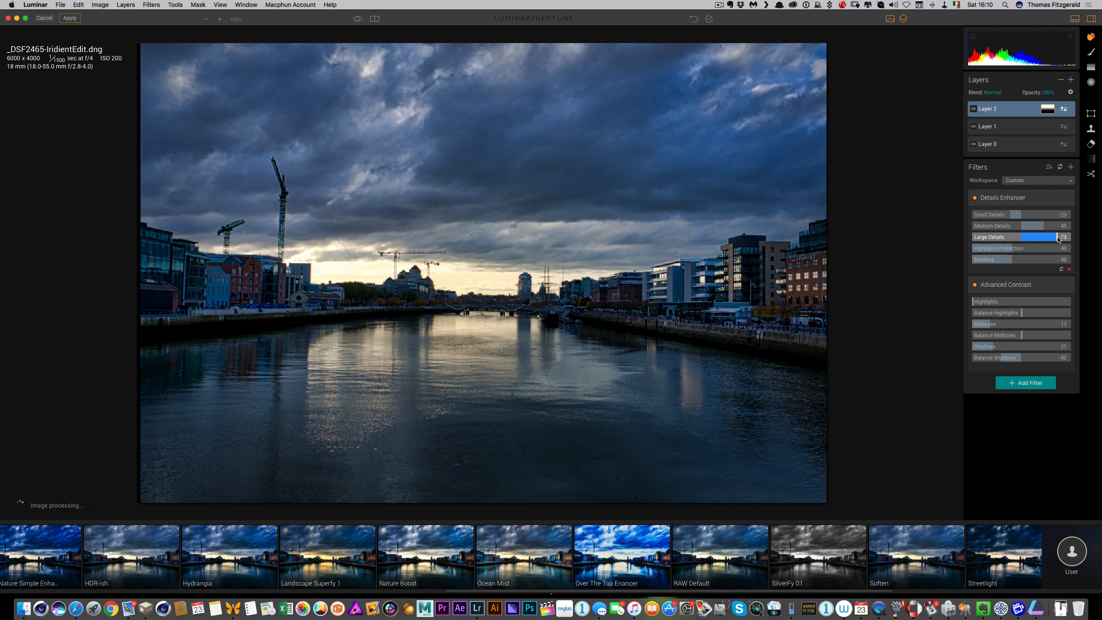
drag(974, 301, 1035, 313)
Display Layer 2's gradient mask to check its coverage, and leave mask editing.
key(g)
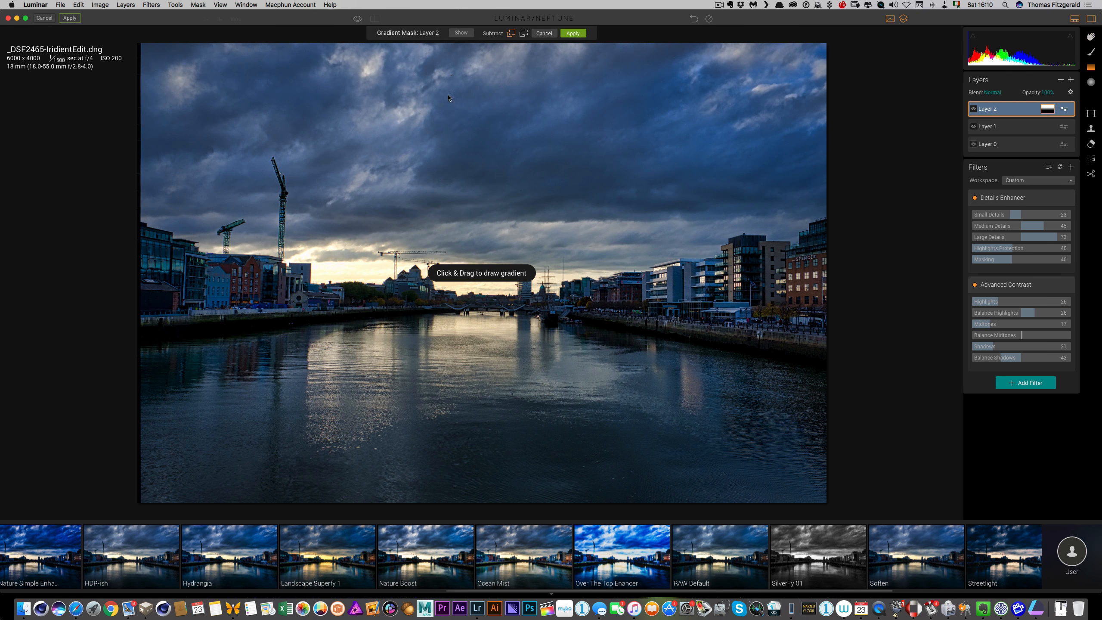
click(461, 34)
click(573, 34)
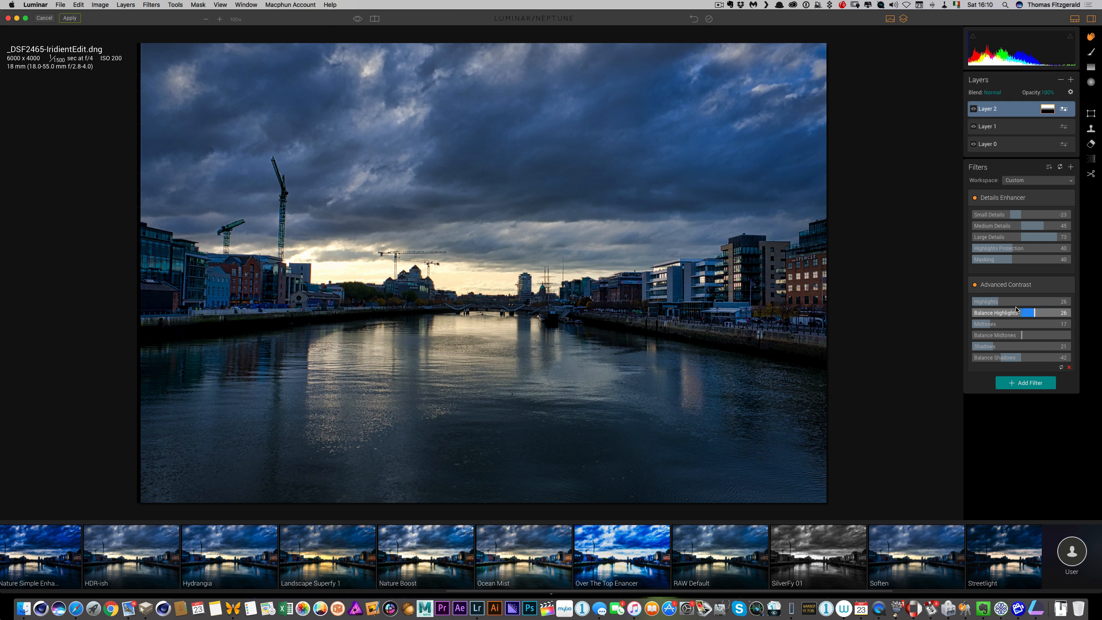
Add a Curves filter to Layer 2 and shape its RGB curve into an S with darker shadows and raised midtones and highlights.
click(1026, 383)
click(883, 212)
drag(1003, 449, 1003, 457)
drag(1038, 411, 1039, 400)
drag(1004, 457, 988, 469)
drag(1039, 401, 1045, 400)
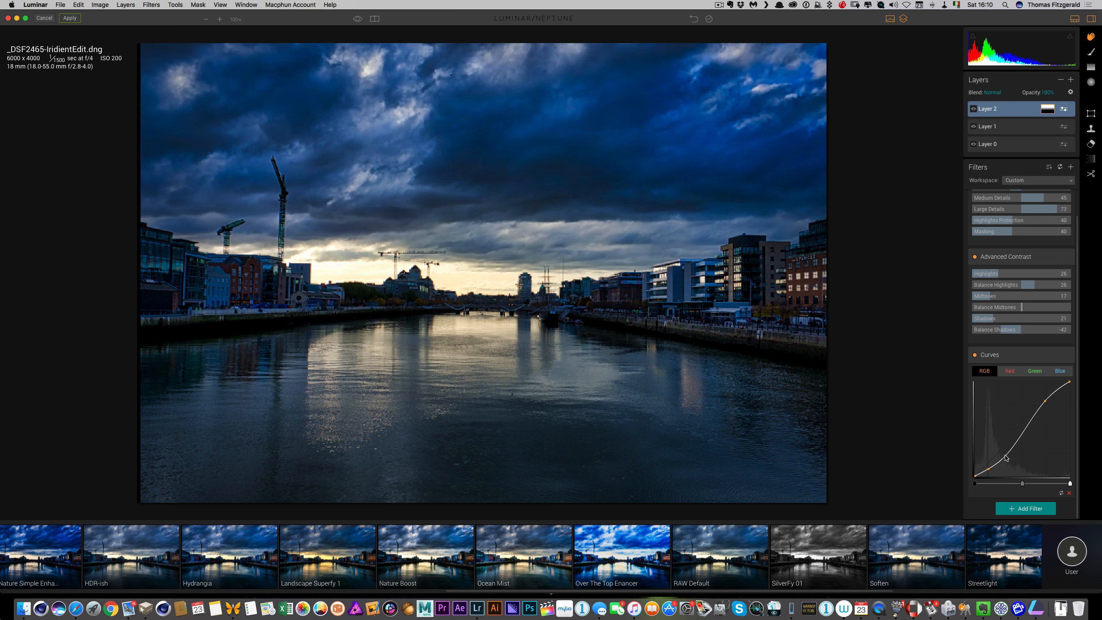
drag(1001, 455, 1025, 420)
Add a Color Contrast filter with raised contrast and a Saturation / Vibrance filter with vibrance -37 to Layer 2.
click(1042, 511)
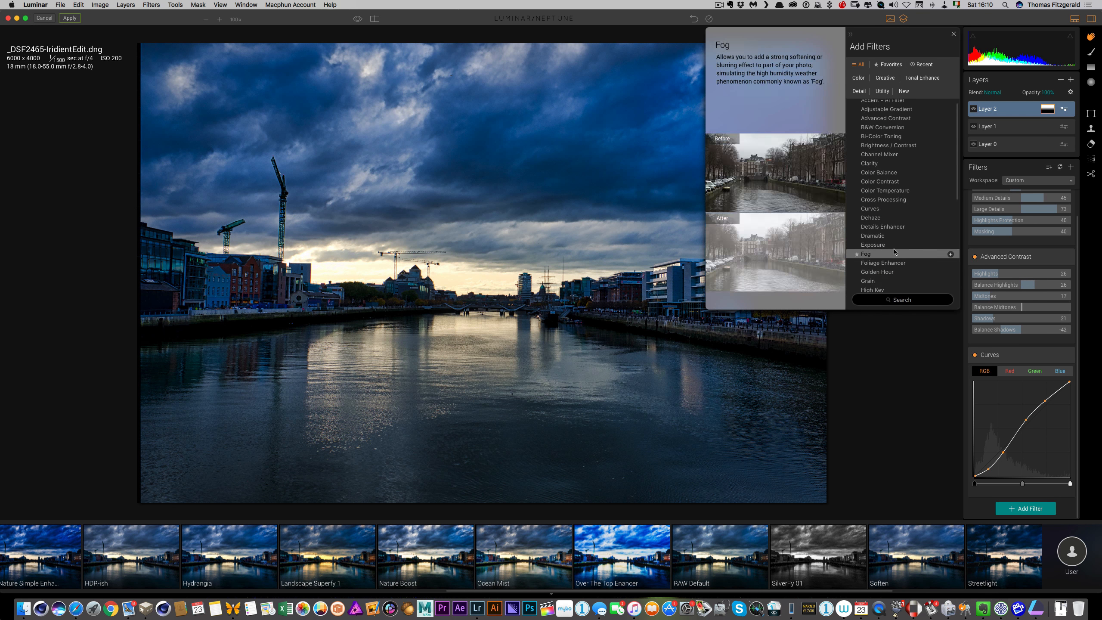
click(879, 185)
drag(1032, 483, 1003, 486)
click(1036, 509)
scroll(893, 226, down, 8)
click(889, 183)
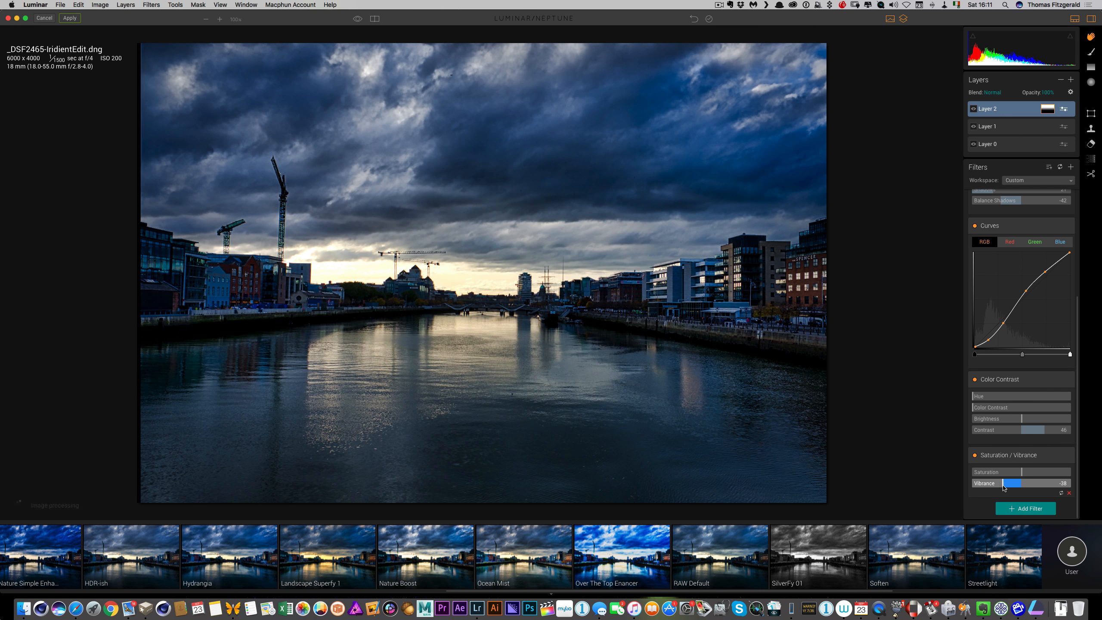
Lower Layer 2's opacity and toggle the layer's visibility to compare its effect.
click(974, 109)
click(973, 109)
click(1048, 92)
drag(1074, 104, 1046, 104)
click(973, 109)
click(974, 109)
Create another adjustment layer with a Highlights Priority Vignette at amount -24, size 31, roundness -45 and feather 61.
click(1070, 80)
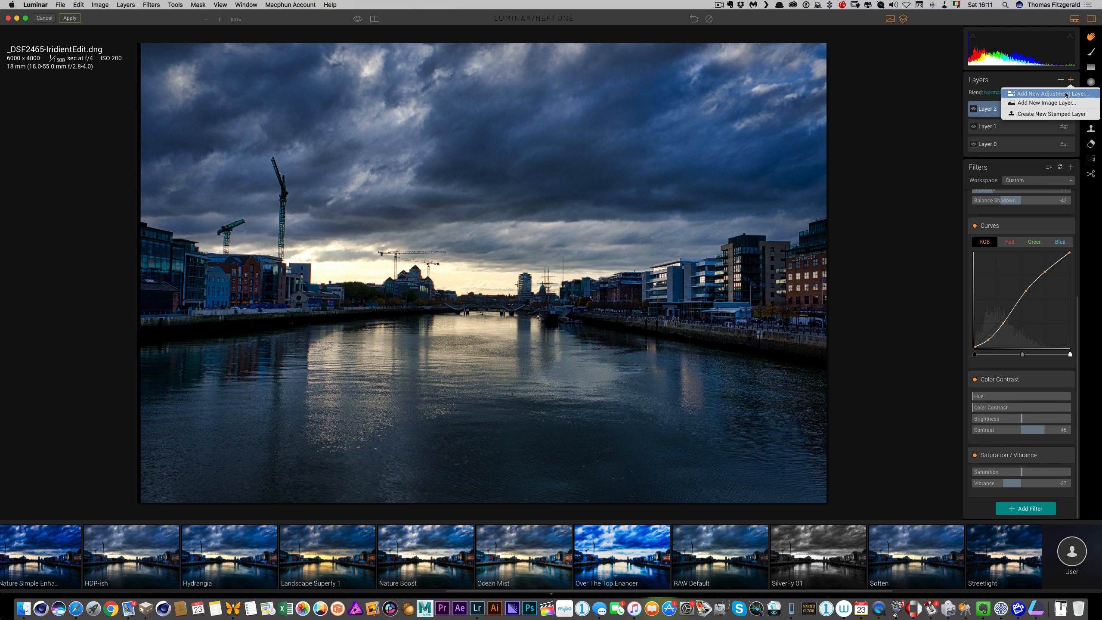
click(1063, 92)
click(1026, 214)
scroll(885, 256, down, 8)
click(886, 279)
drag(1026, 250, 1001, 246)
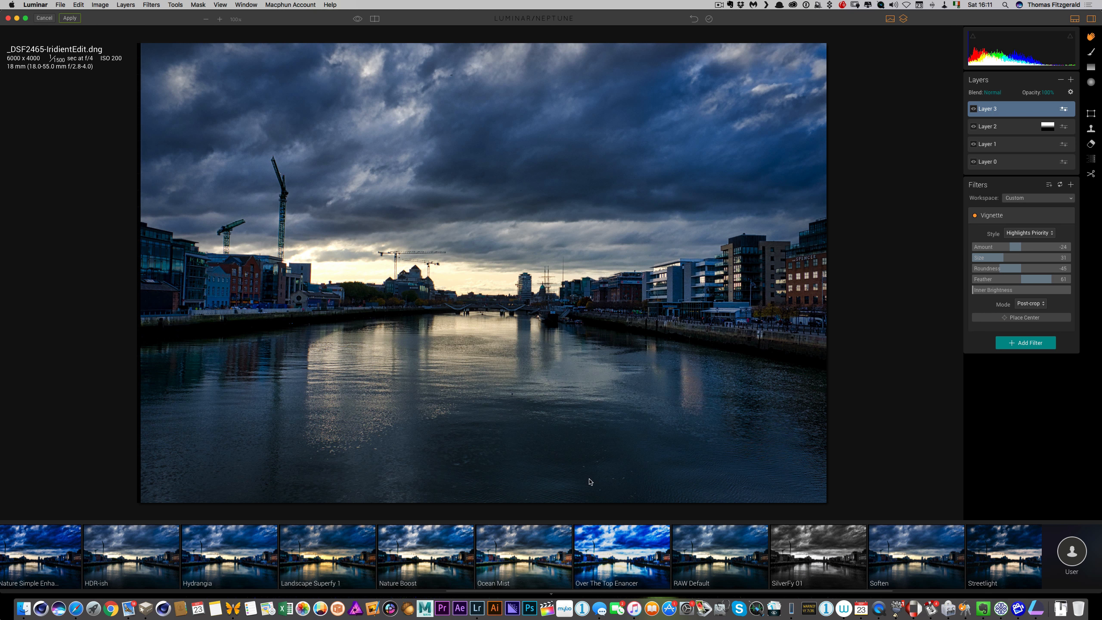
Create a further adjustment layer above Layer 3 and try the Filmy 1 preset on it.
click(1071, 80)
click(1070, 93)
click(1025, 225)
scroll(890, 171, down, 8)
scroll(150, 561, left, 15)
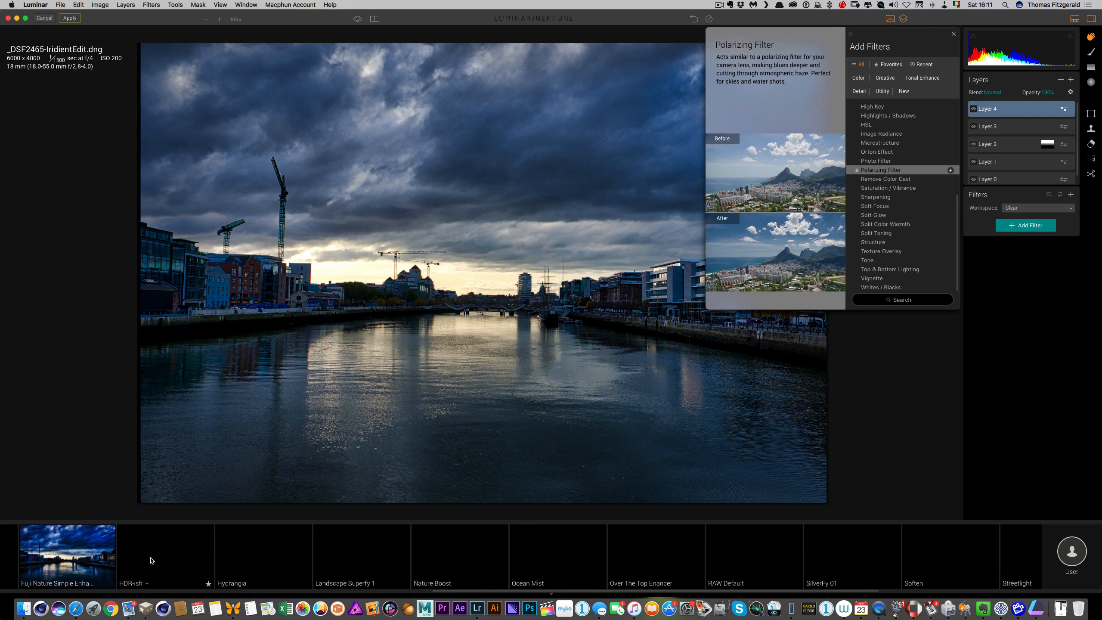
click(141, 548)
click(120, 544)
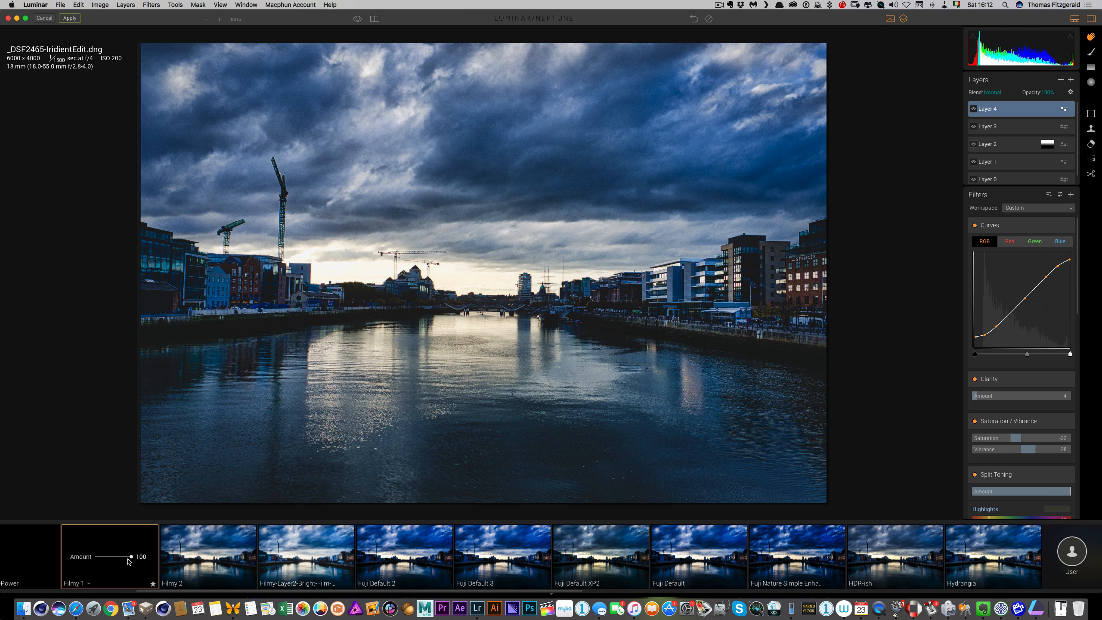
Try the Filmy 2 preset on Layer 4, lower the black point of its RGB curve and reduce the layer's opacity to 30%.
click(208, 546)
drag(975, 338, 974, 347)
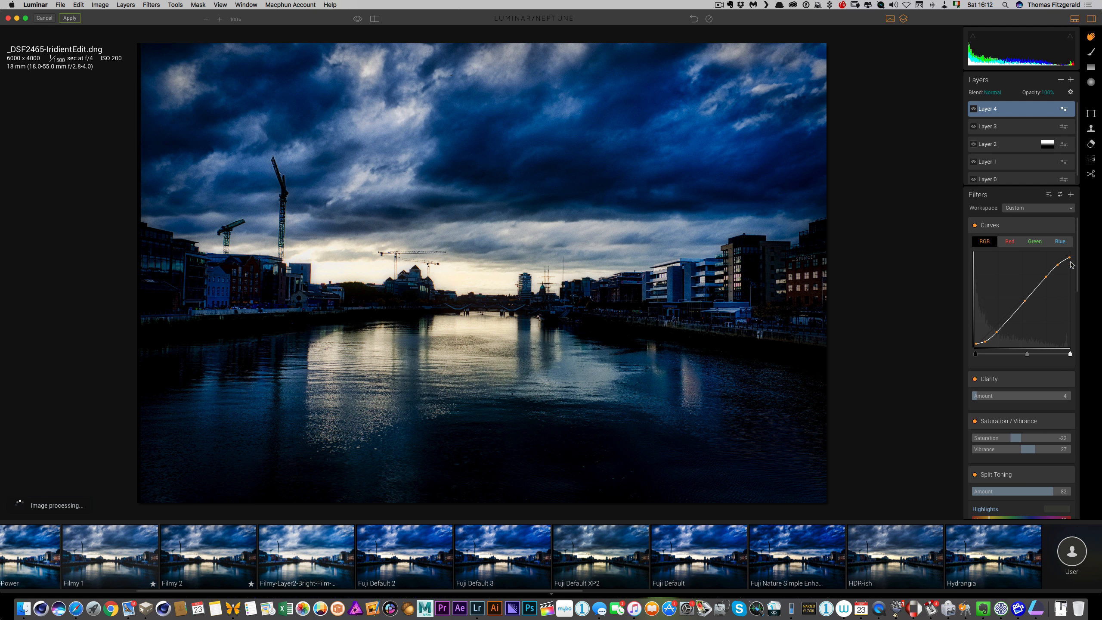
click(1050, 93)
click(1038, 101)
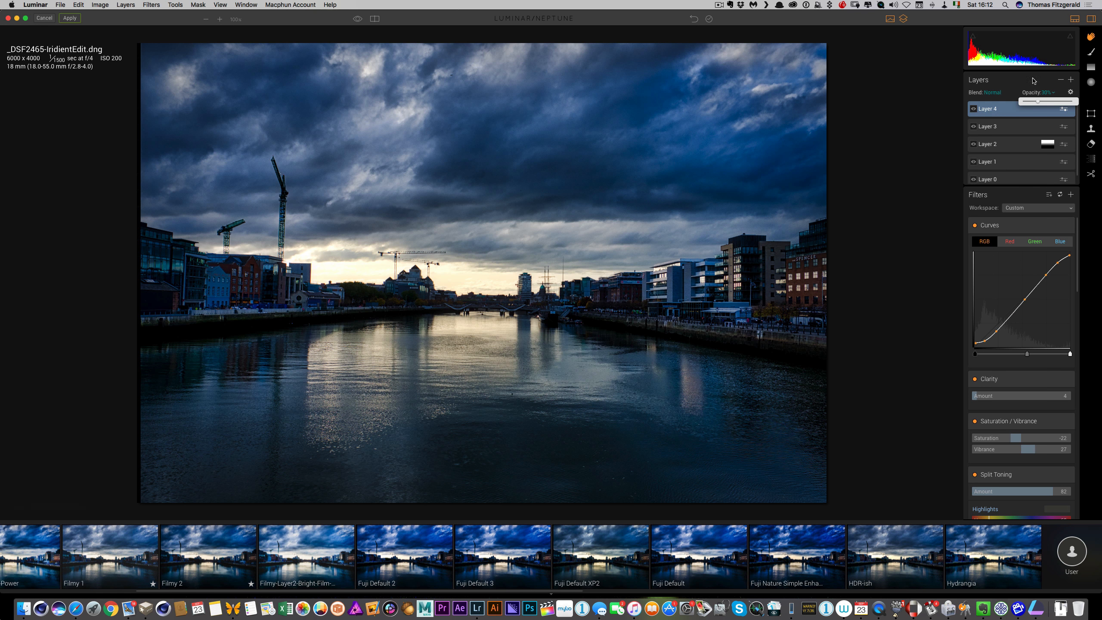
Toggle Layer 4 on and off to compare its effect, and delete the layer.
click(973, 109)
click(973, 109)
click(973, 109)
click(973, 109)
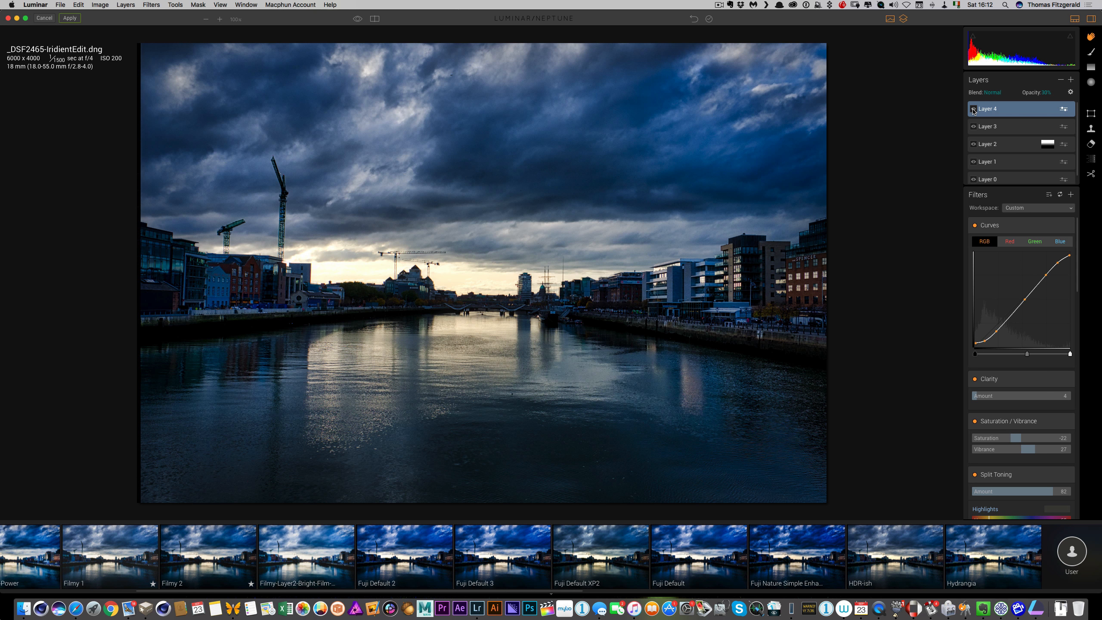
click(973, 109)
click(973, 109)
click(973, 109)
right_click(1016, 111)
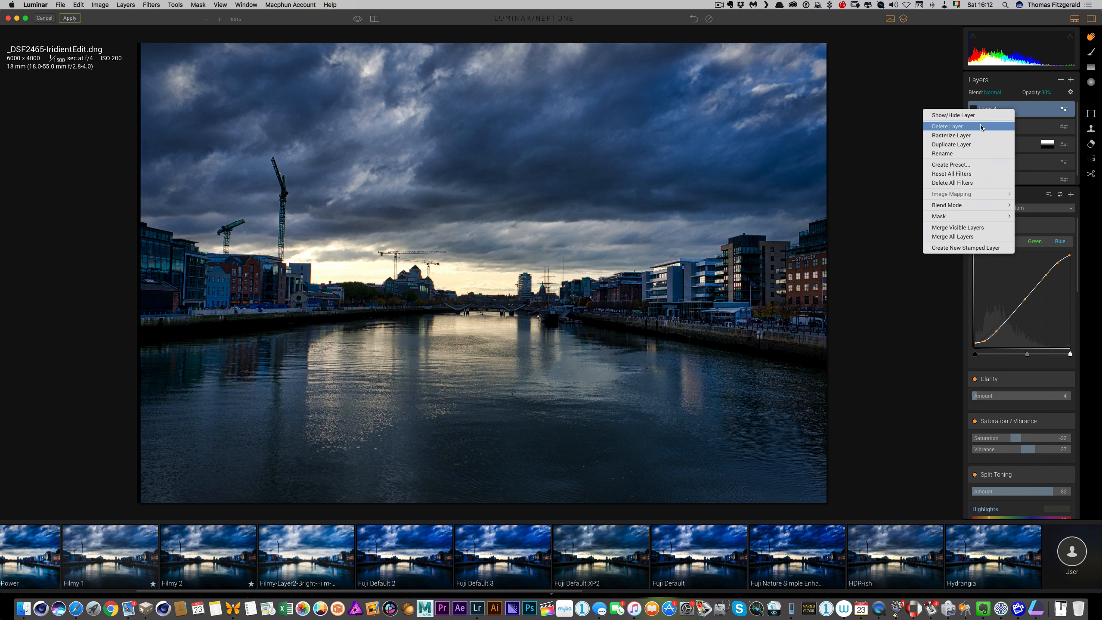
click(1007, 126)
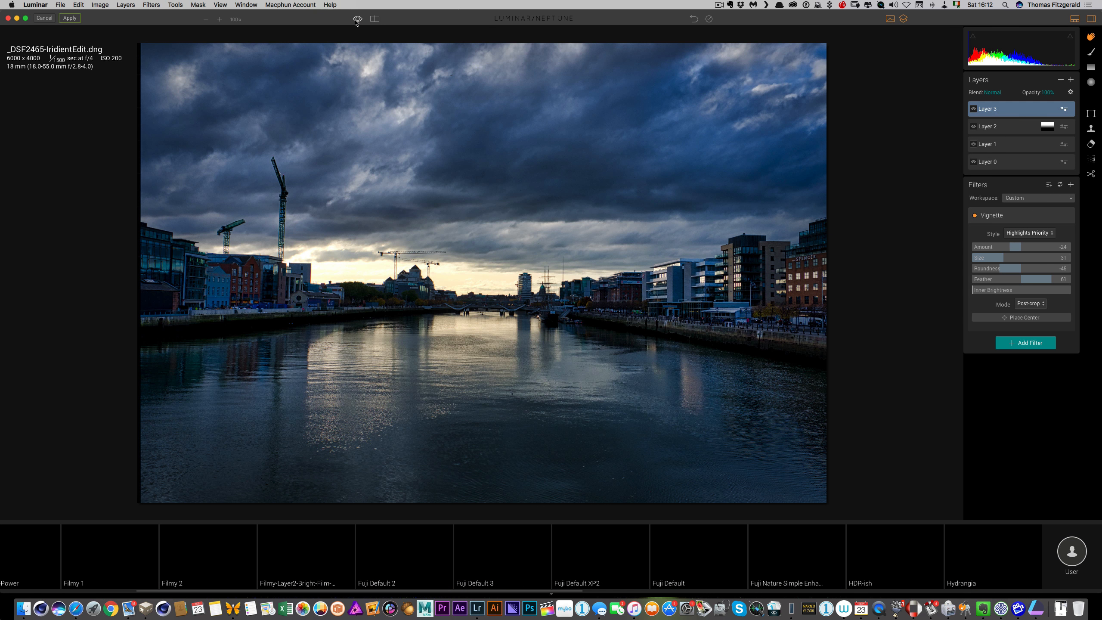
Compare the edited photo with the original and apply the edit, returning to Lightroom.
click(356, 20)
click(356, 20)
click(356, 20)
click(357, 19)
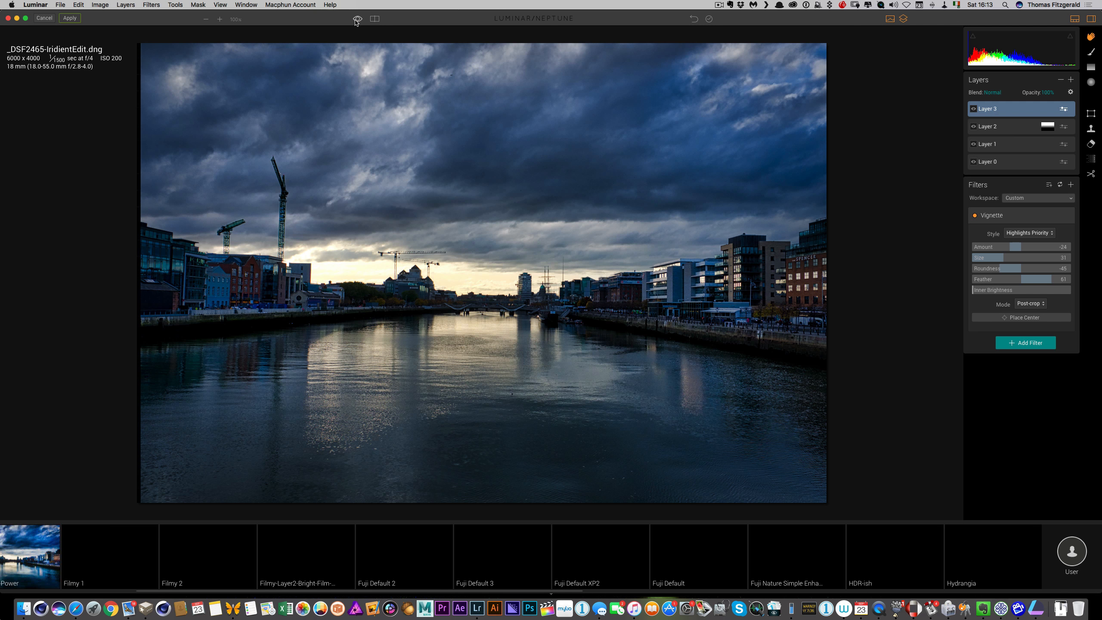
click(355, 20)
click(356, 20)
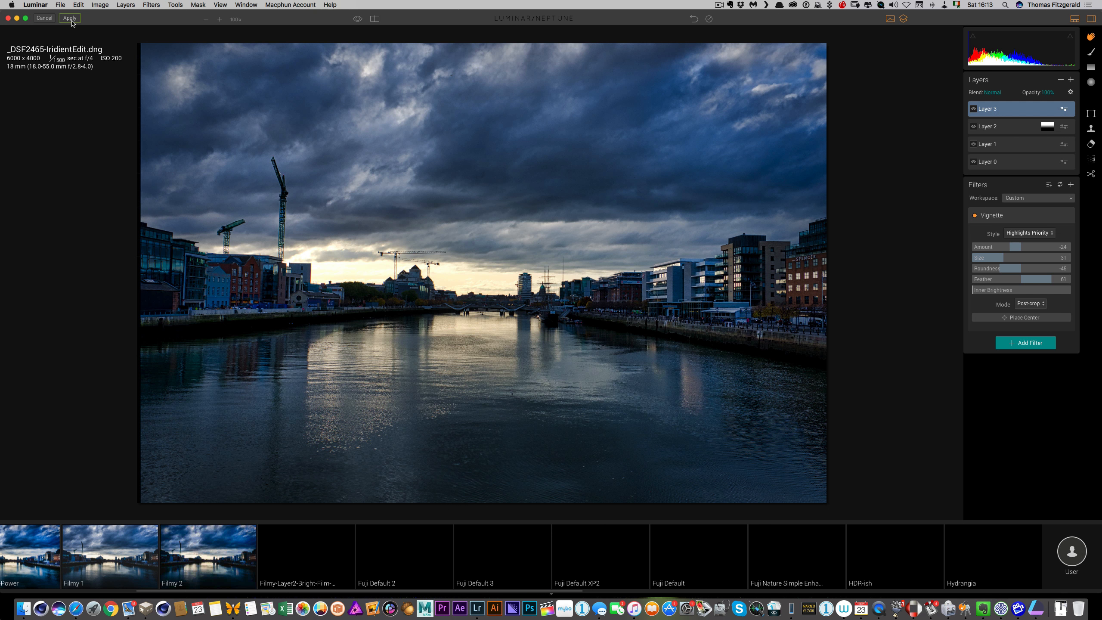
click(70, 18)
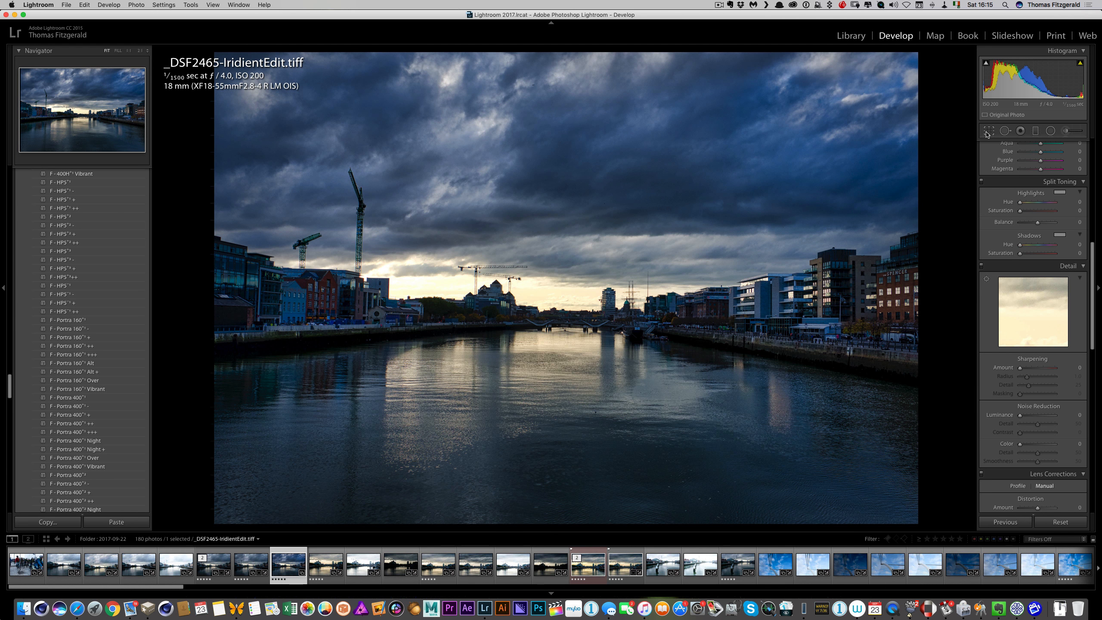
Straighten the _DSF2465-IridientEdit.tiff photo slightly and commit the crop.
key(r)
drag(951, 152, 951, 146)
key(Return)
Set Clarity to +21, Contrast to +6, Highlights to -32, Shadows to +16, Vibrance to +17 and Blacks to -21.
scroll(1035, 278, up, 10)
drag(1037, 283, 1041, 284)
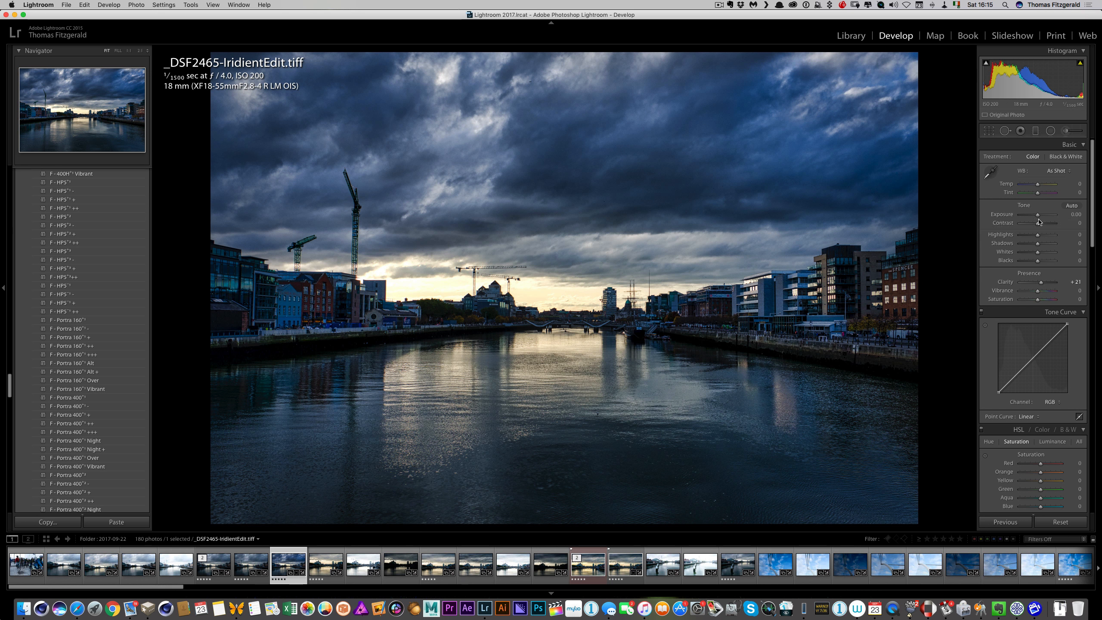
drag(1037, 224, 1040, 225)
drag(1038, 235, 1032, 235)
drag(1037, 244, 1040, 244)
drag(1039, 292, 1042, 291)
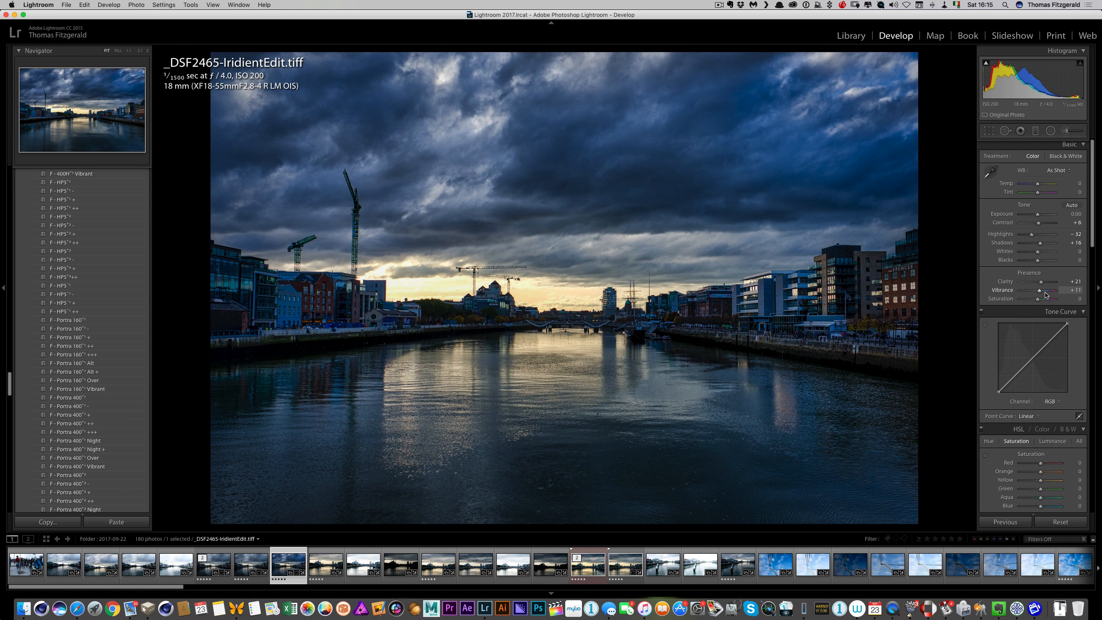
drag(1038, 261, 1035, 263)
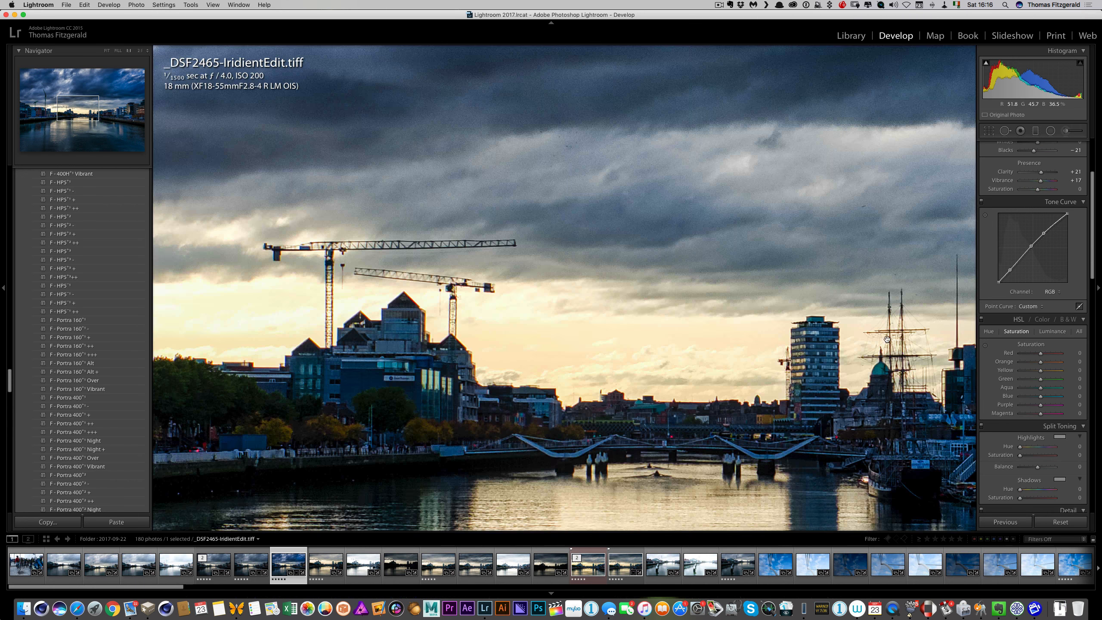
Switch to the original _DSF2465.RAF photo, straighten it to an angle of -0.68 and commit the crop.
drag(1034, 303, 690, 302)
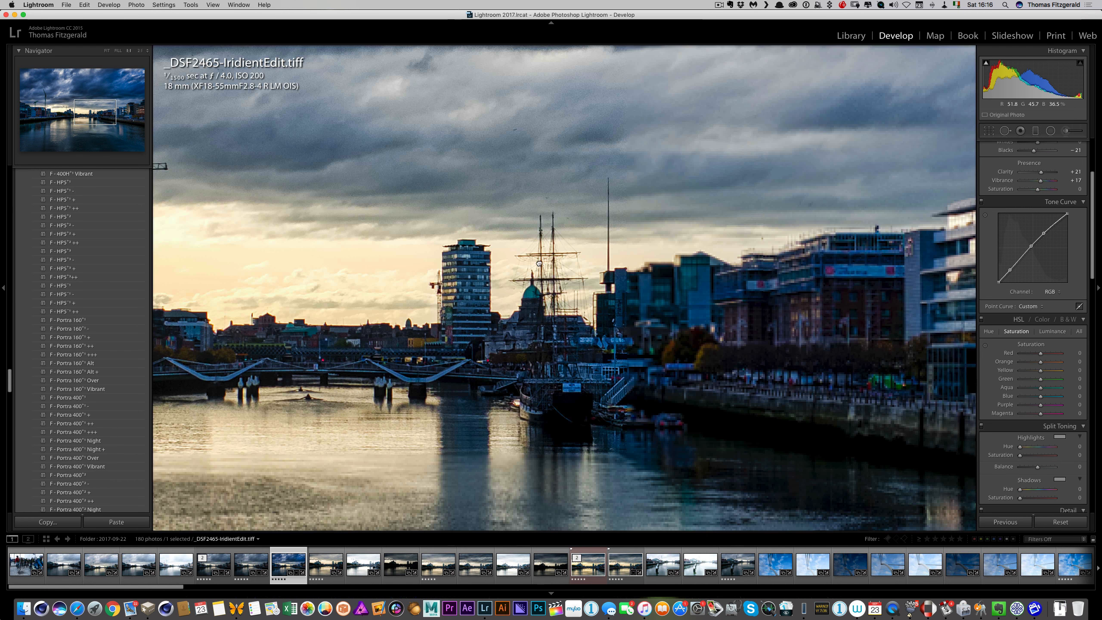
click(690, 302)
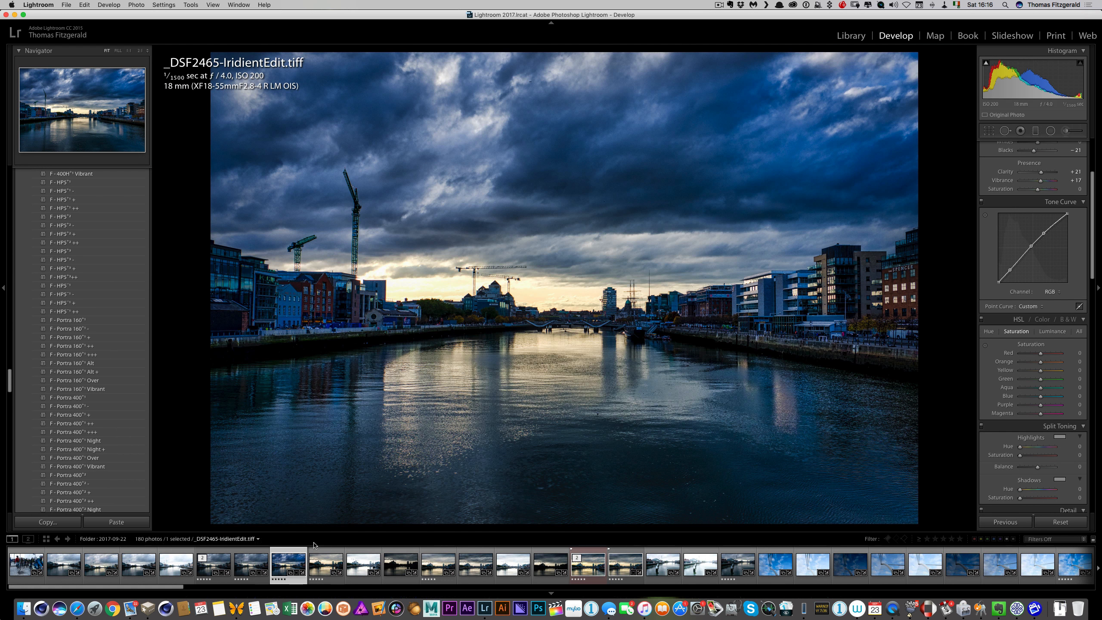
click(256, 571)
key(r)
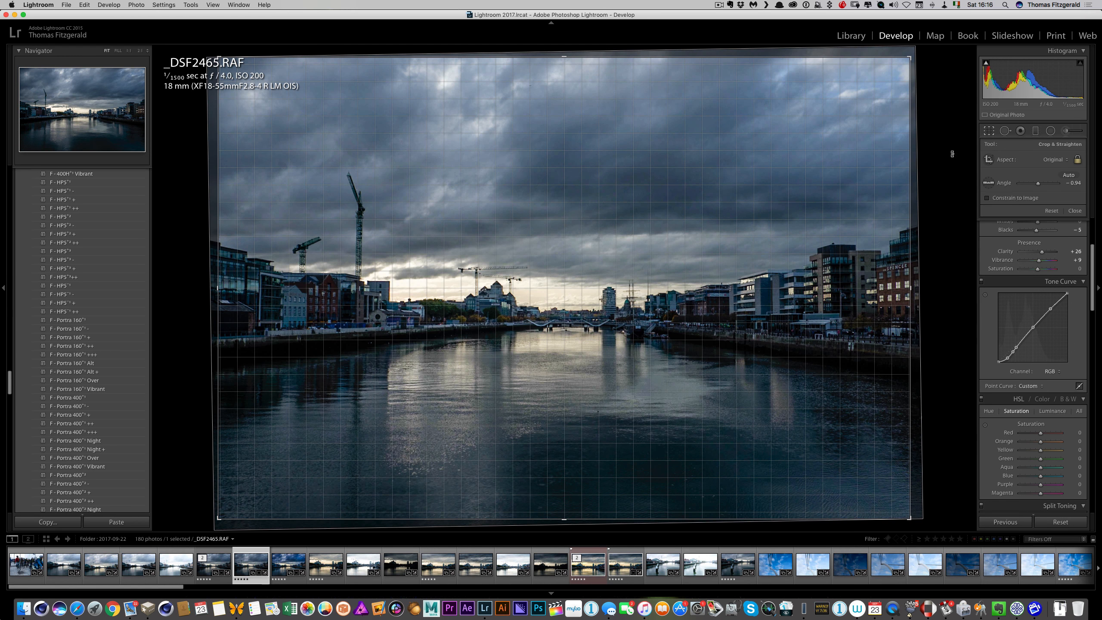
drag(952, 155, 950, 157)
key(Return)
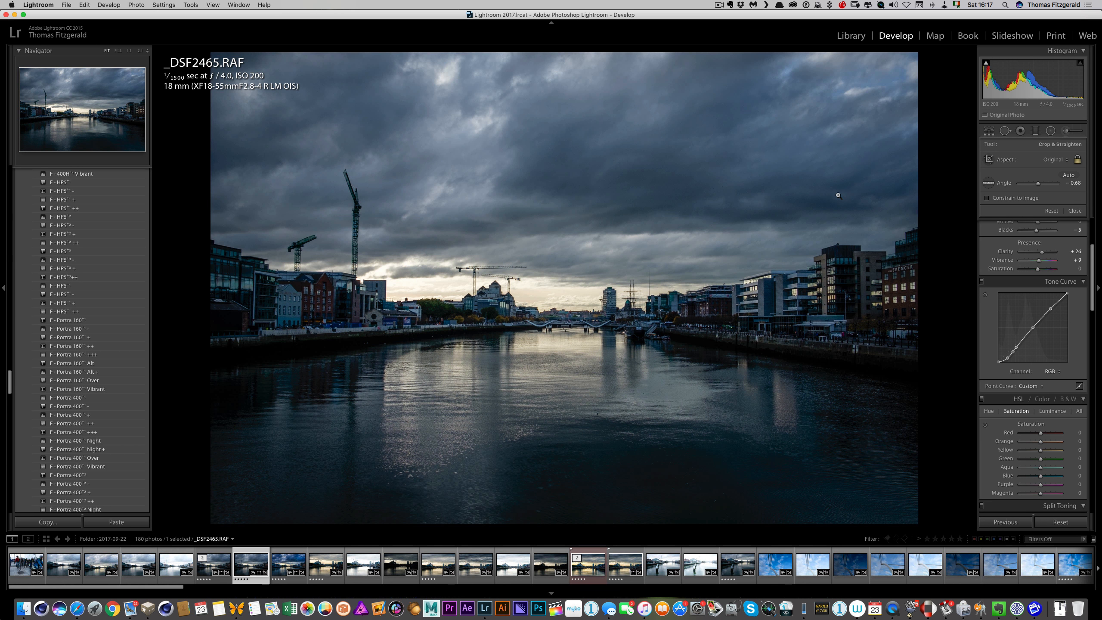
Return to the _DSF2465-IridientEdit.tiff photo to compare it with the raw version, and examine the clouds up close.
click(288, 566)
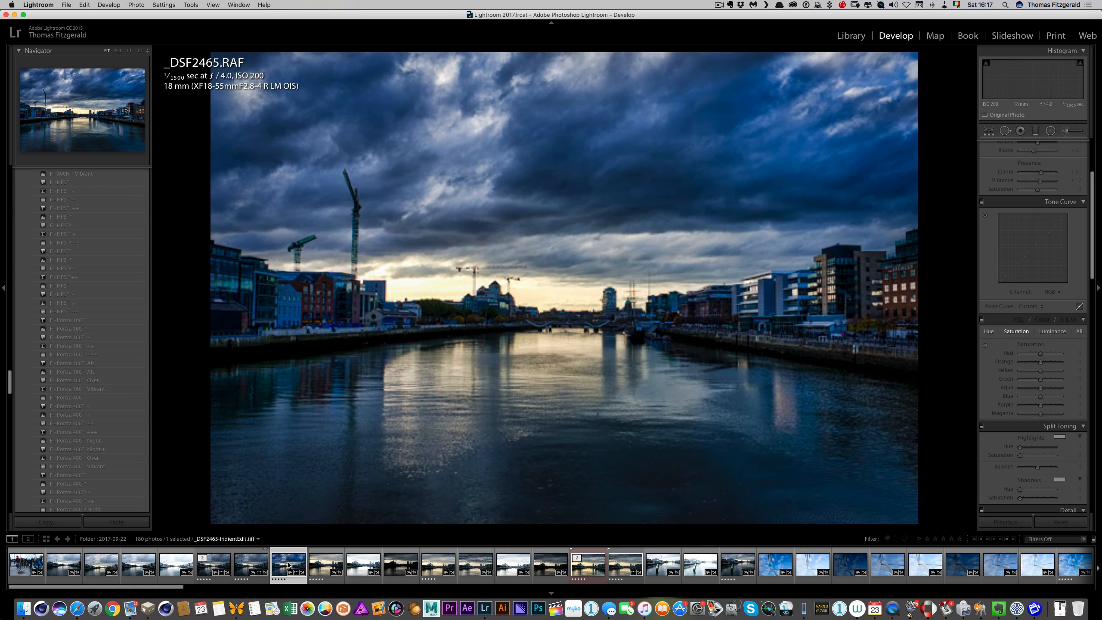
click(793, 139)
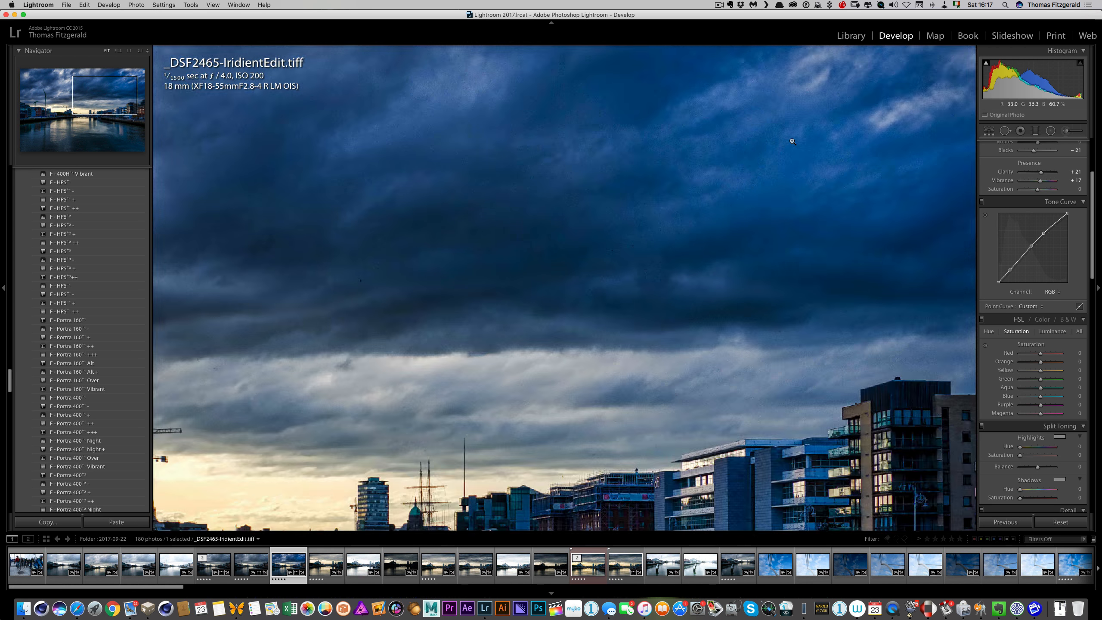
click(792, 141)
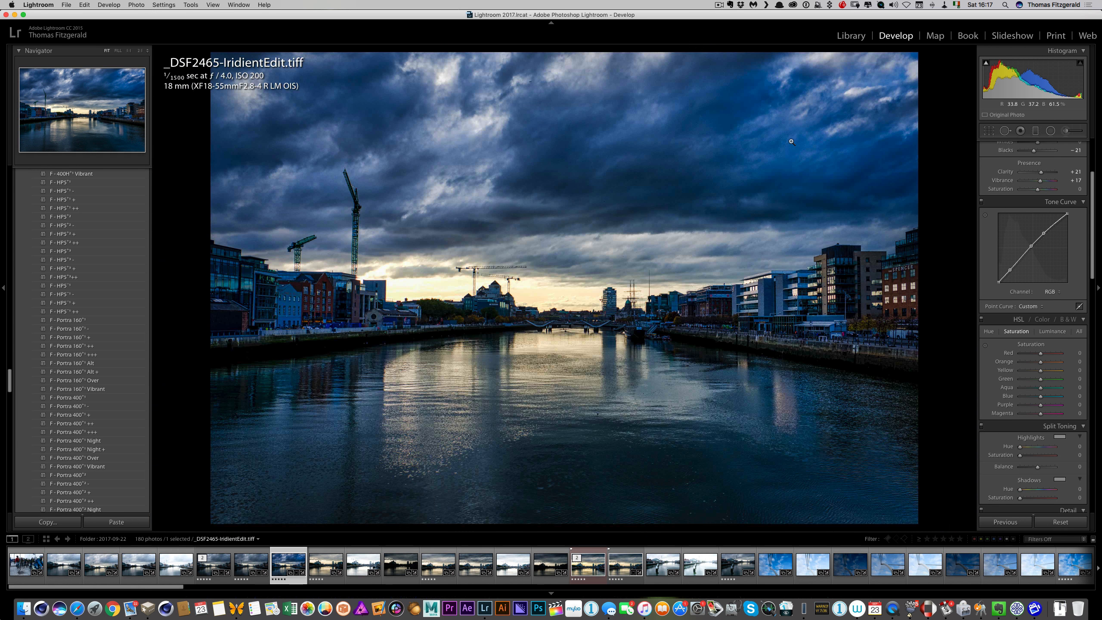
scroll(1011, 212, down, 10)
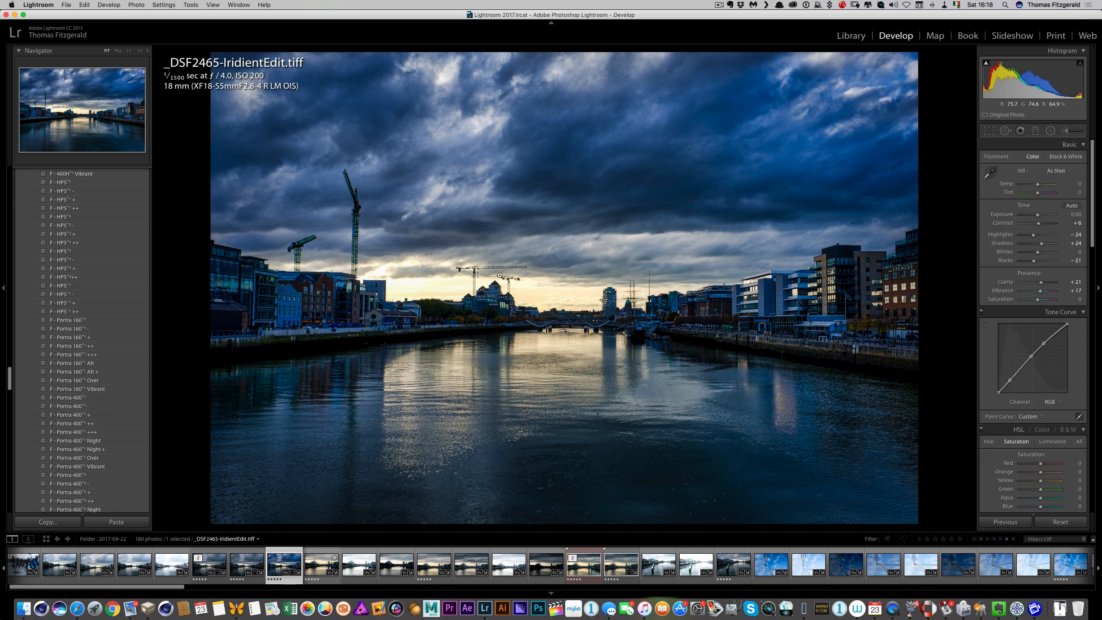
click(637, 172)
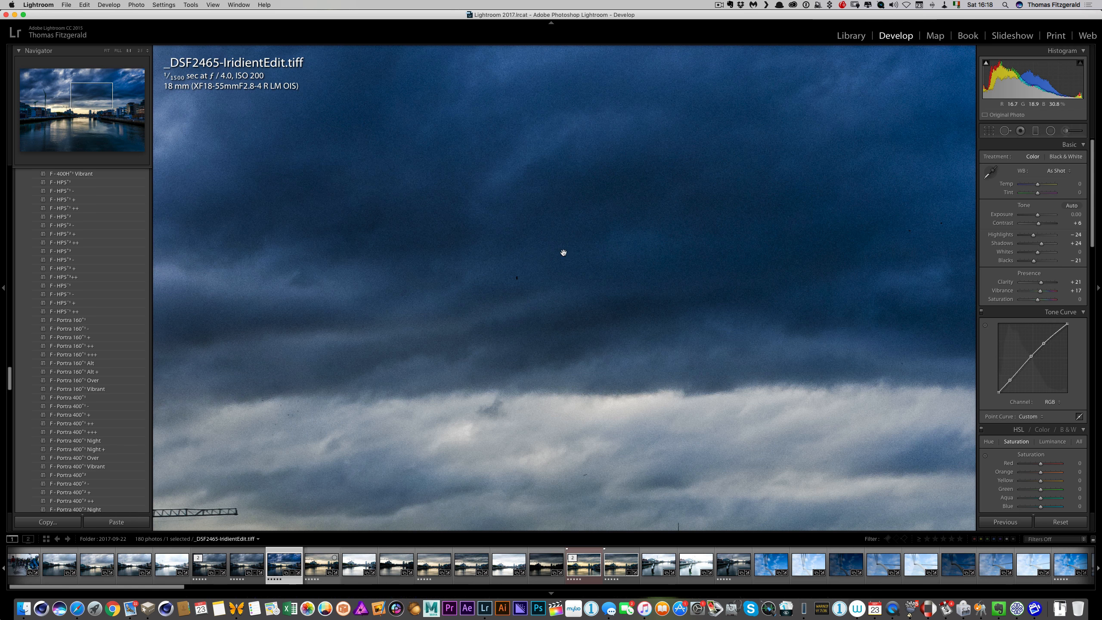
drag(546, 244, 639, 226)
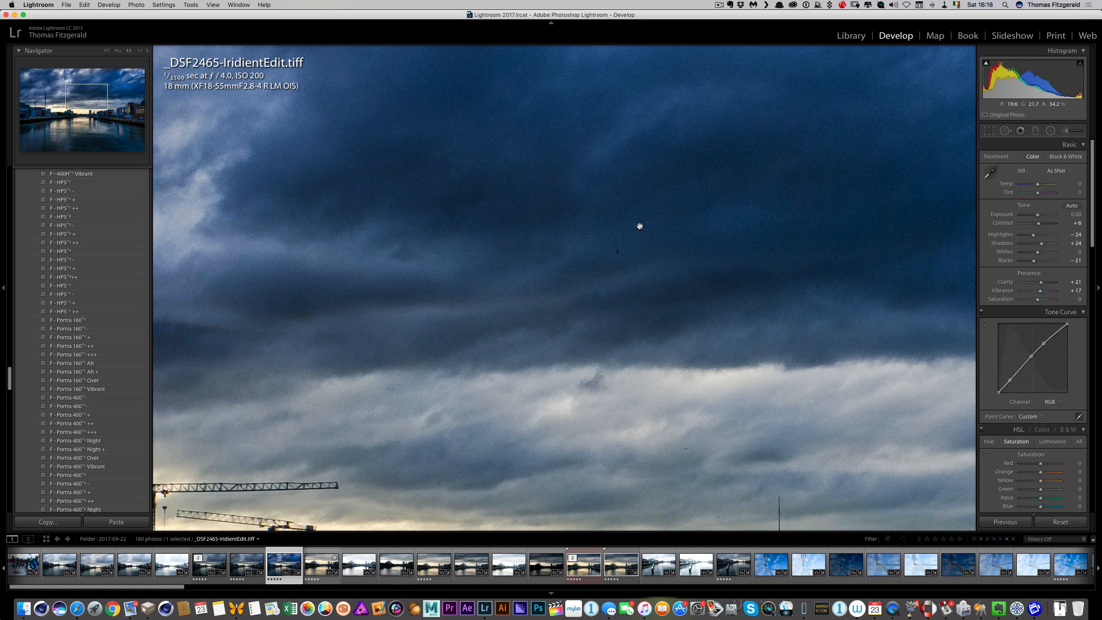